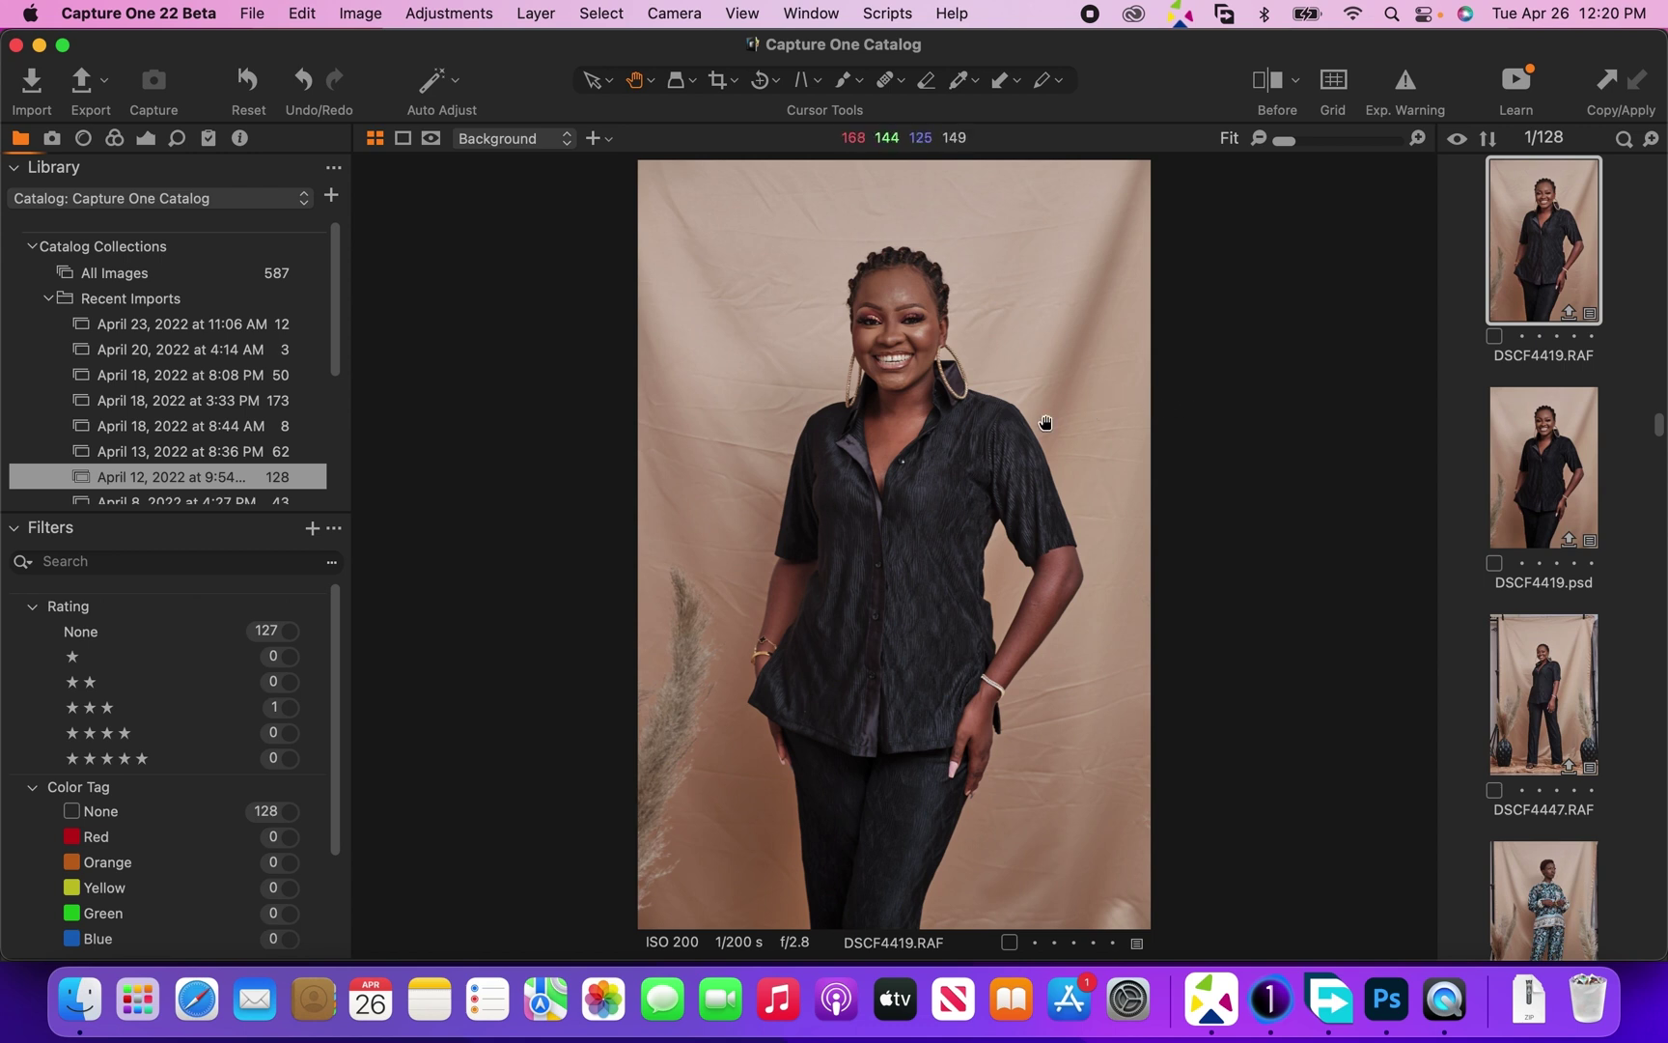
Step: Compare the backdrop wrinkles up close in DSCF4419.RAF and its retouched version DSCF4419.psd
double_click(799, 409)
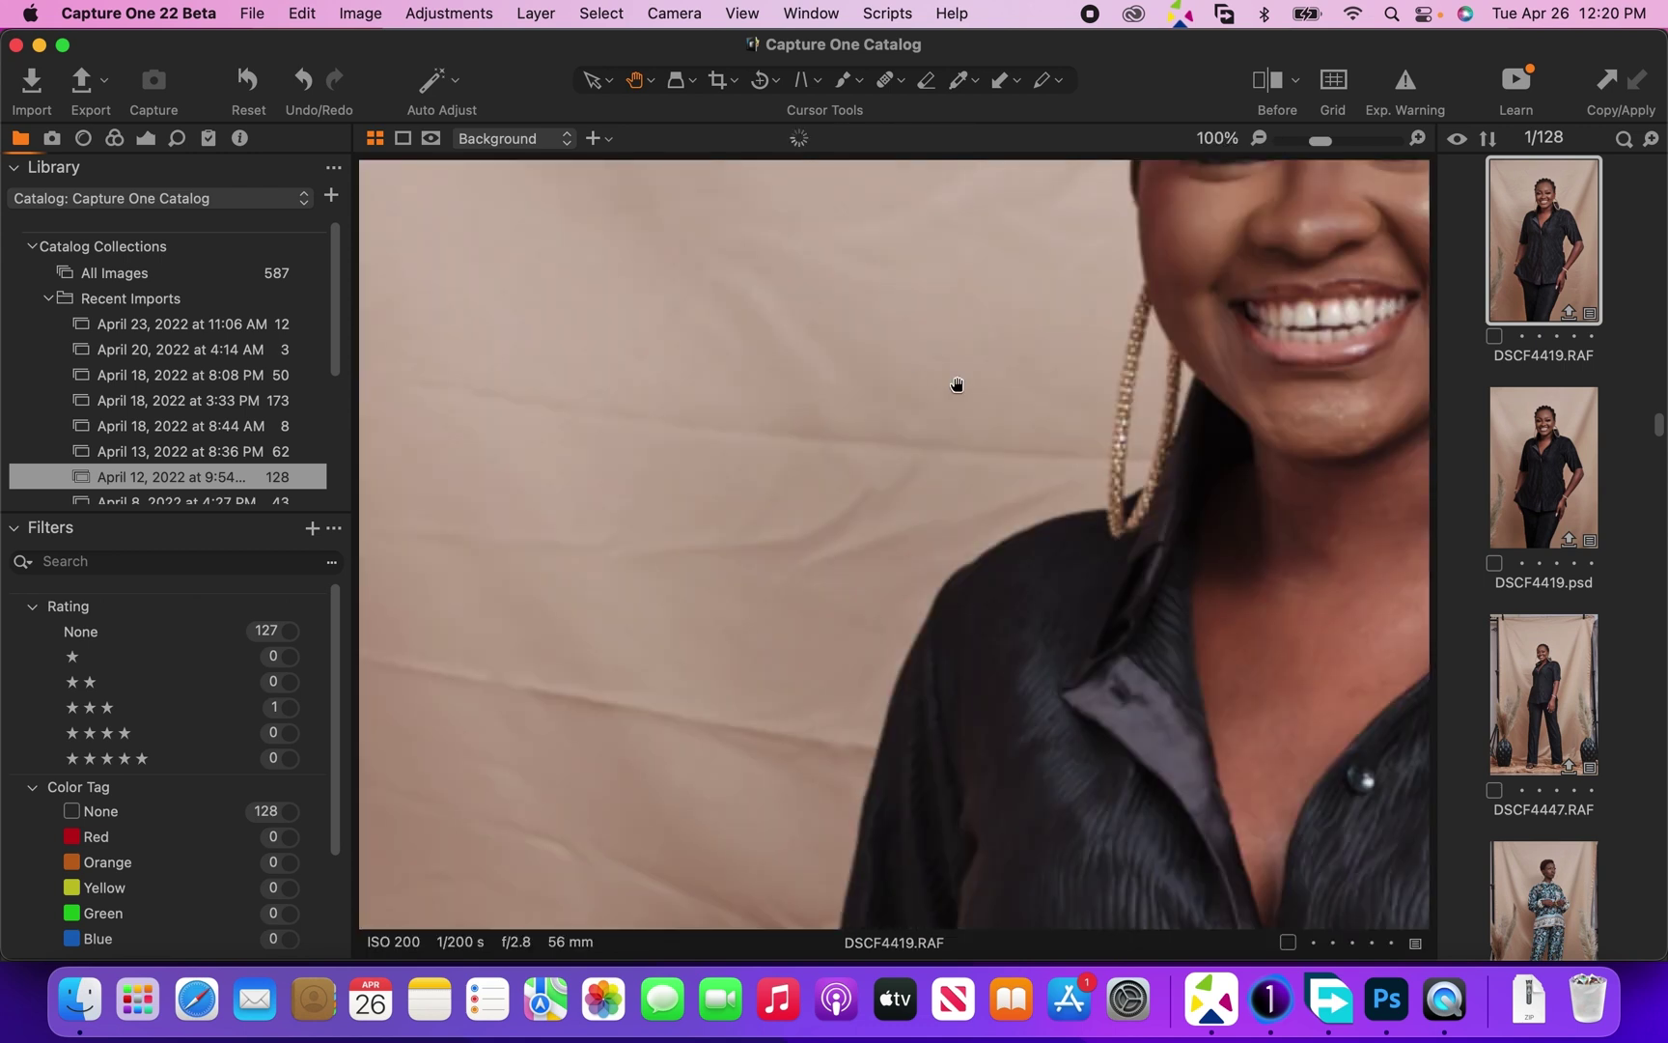
drag(973, 371, 946, 469)
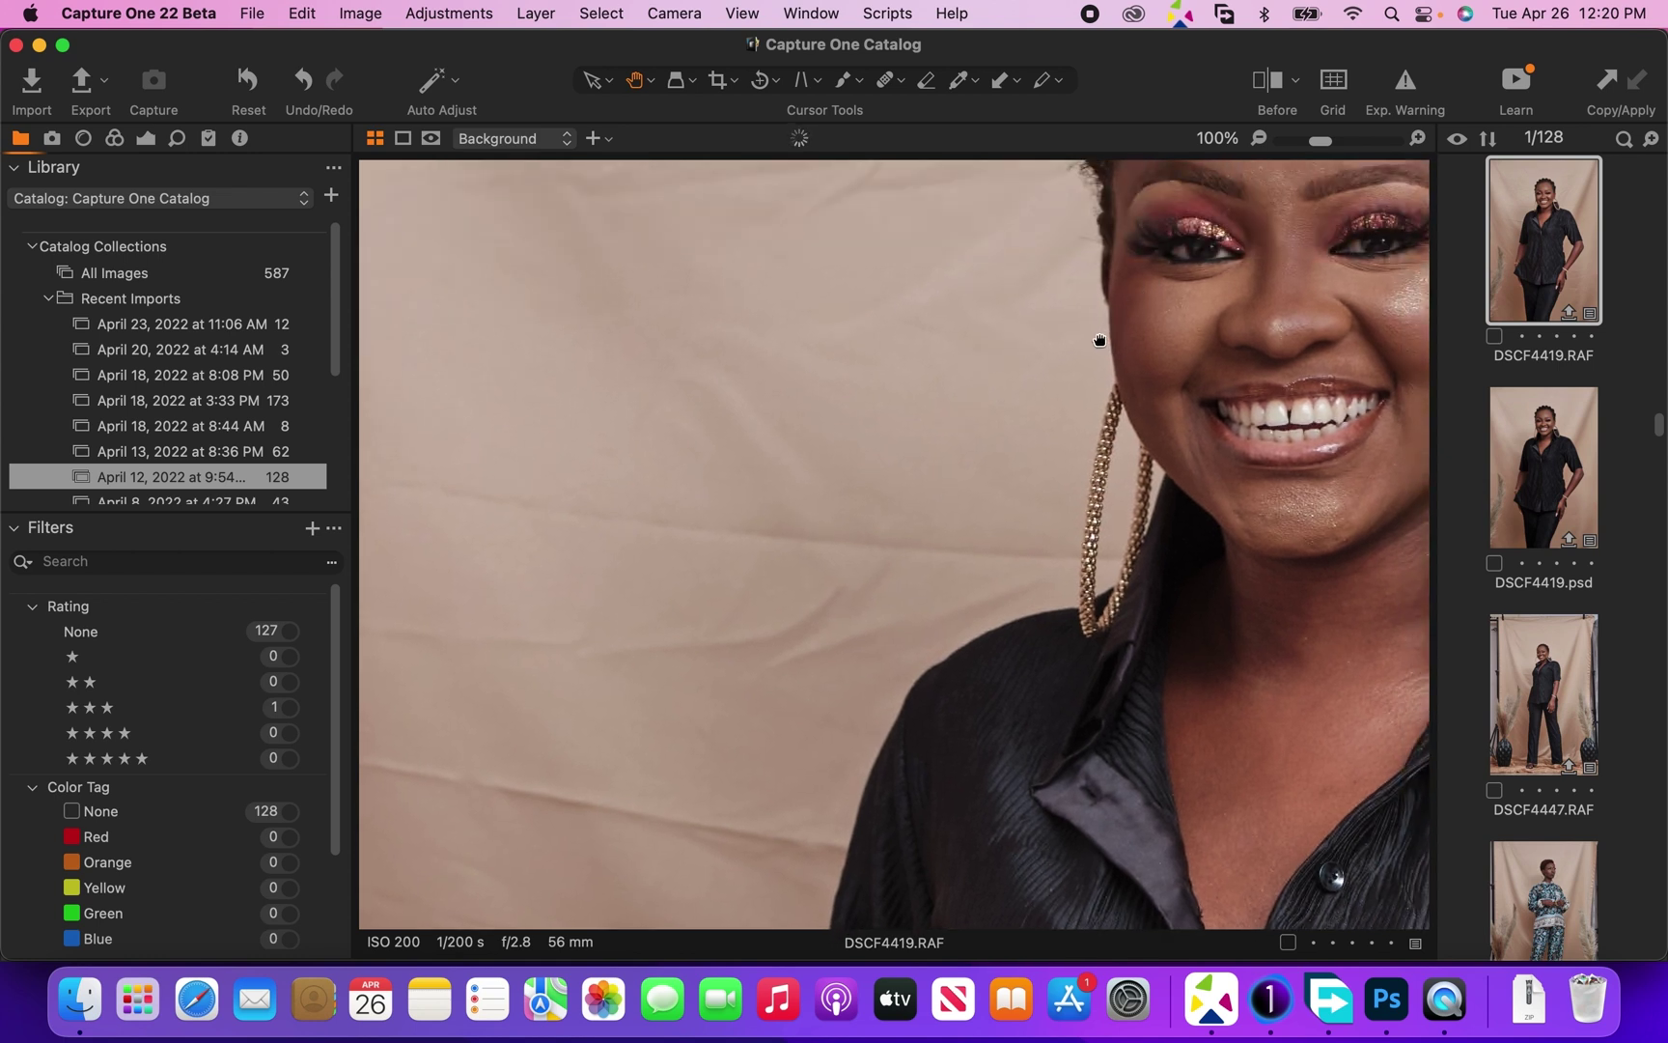
drag(1070, 341, 1158, 317)
drag(986, 440, 1079, 319)
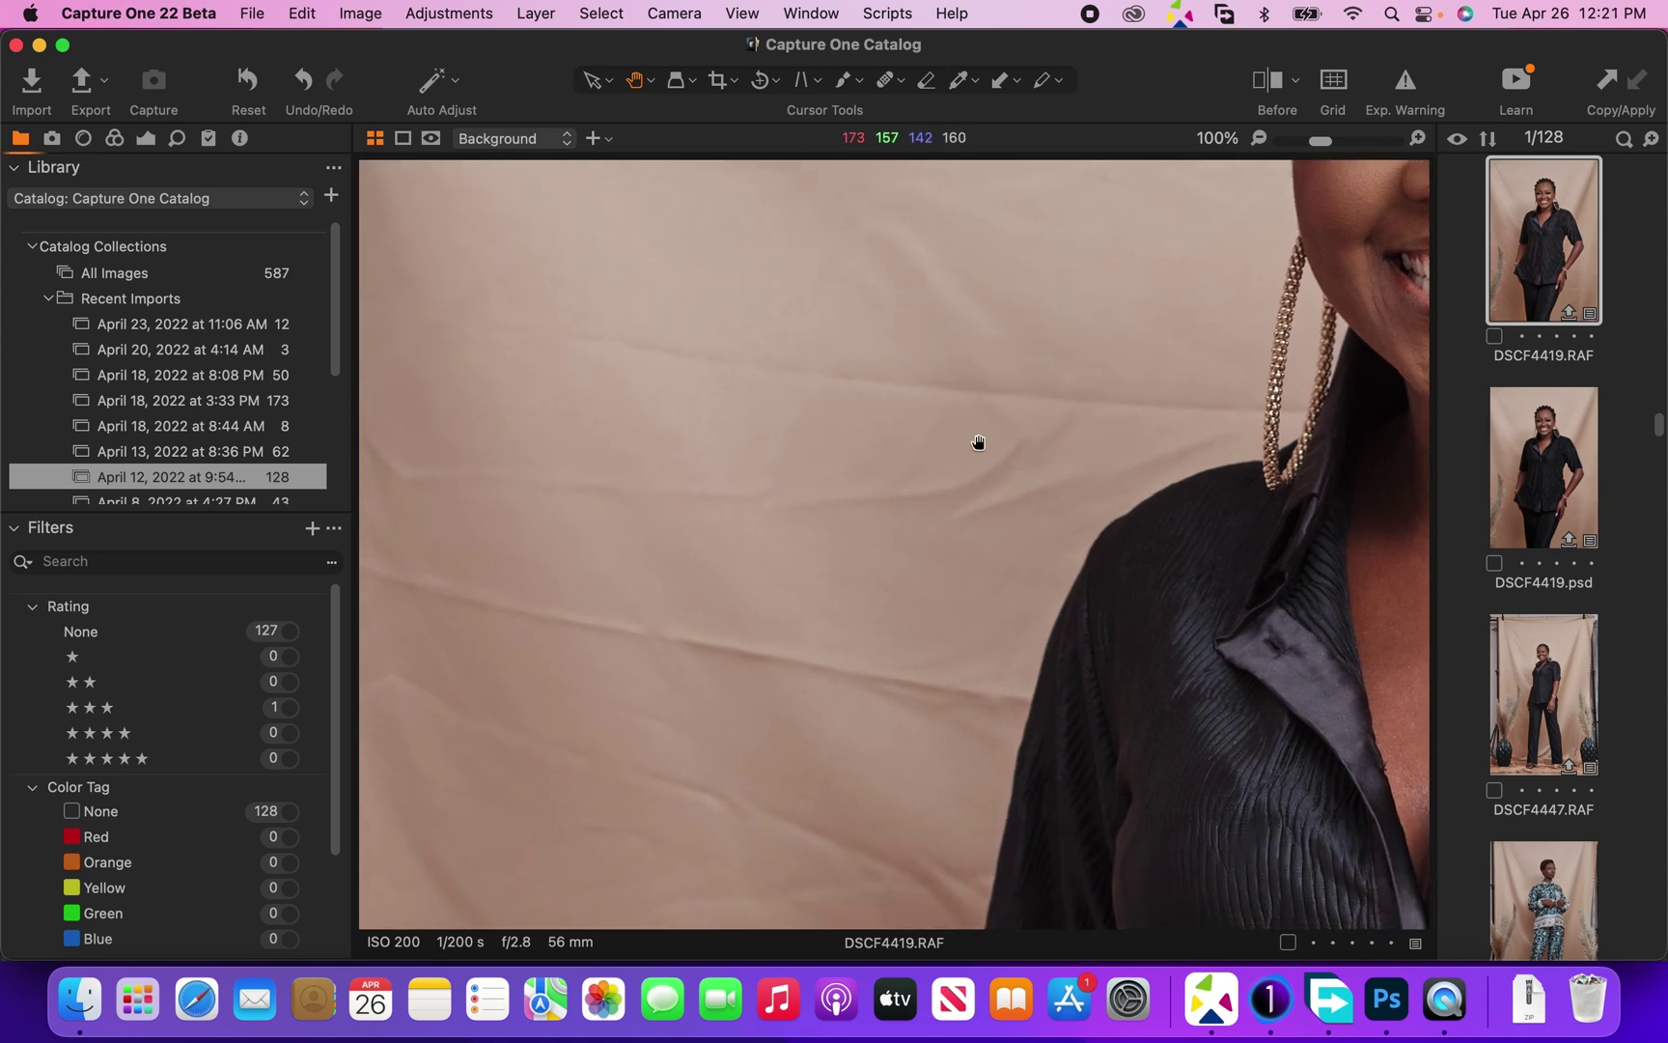
double_click(1024, 411)
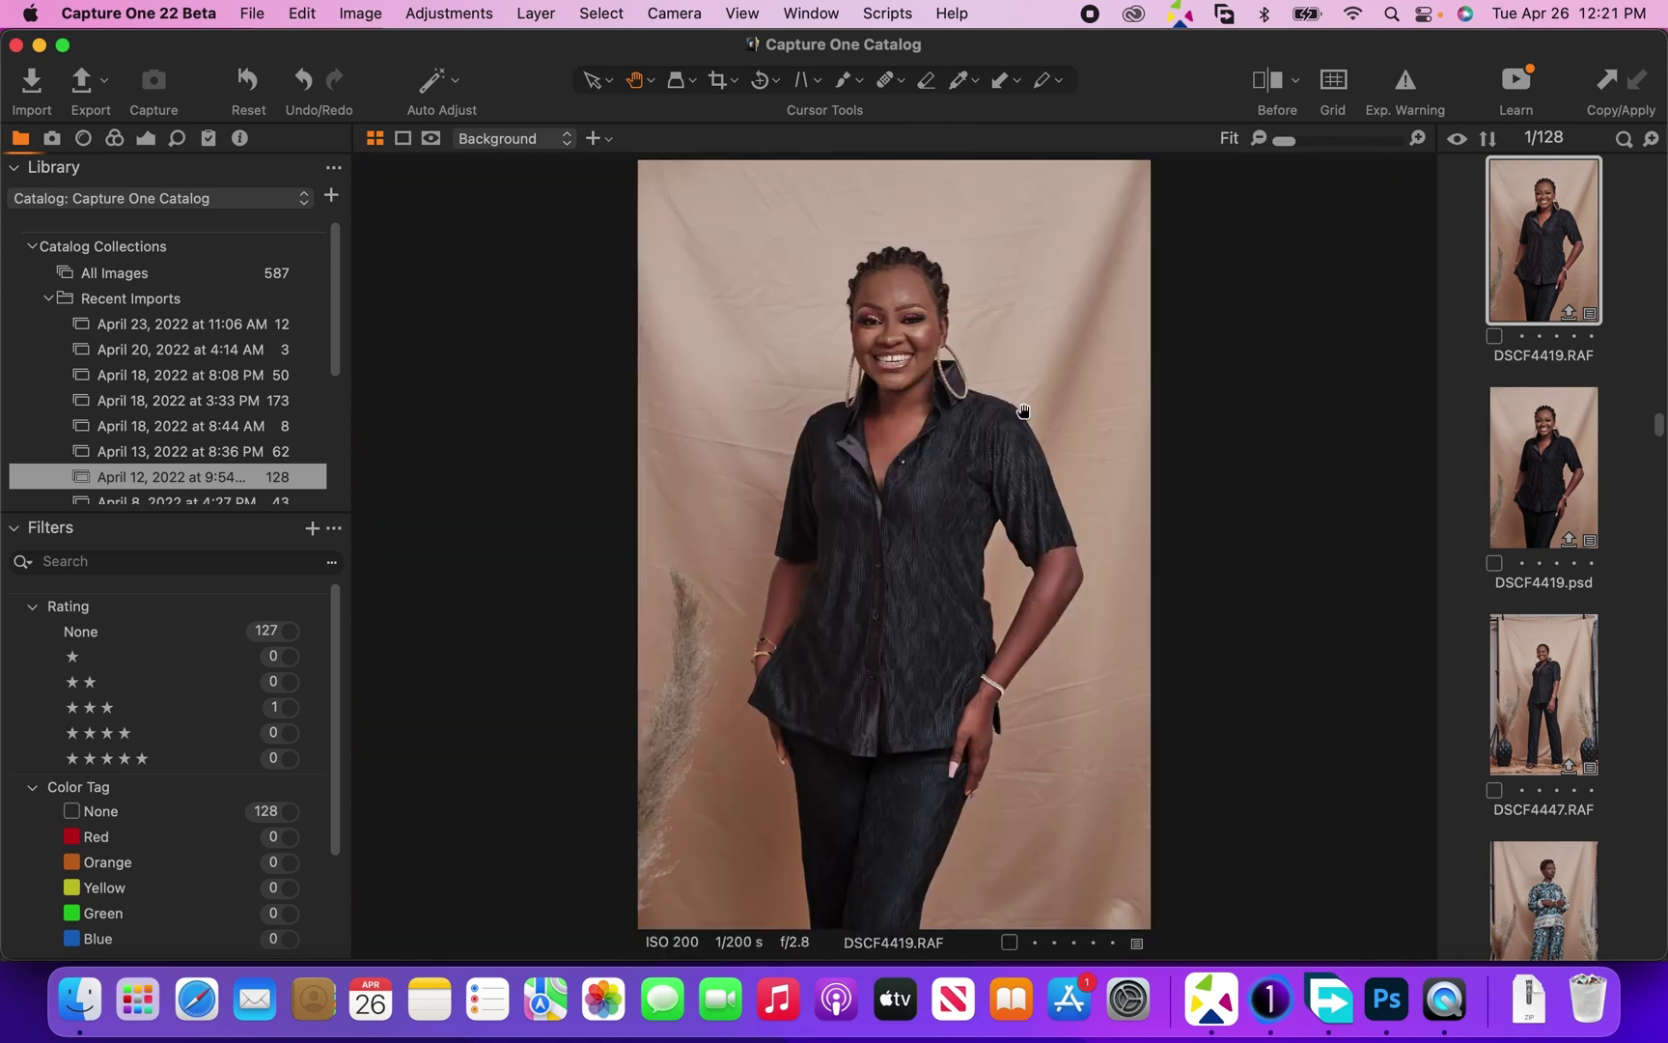
click(1548, 471)
double_click(817, 391)
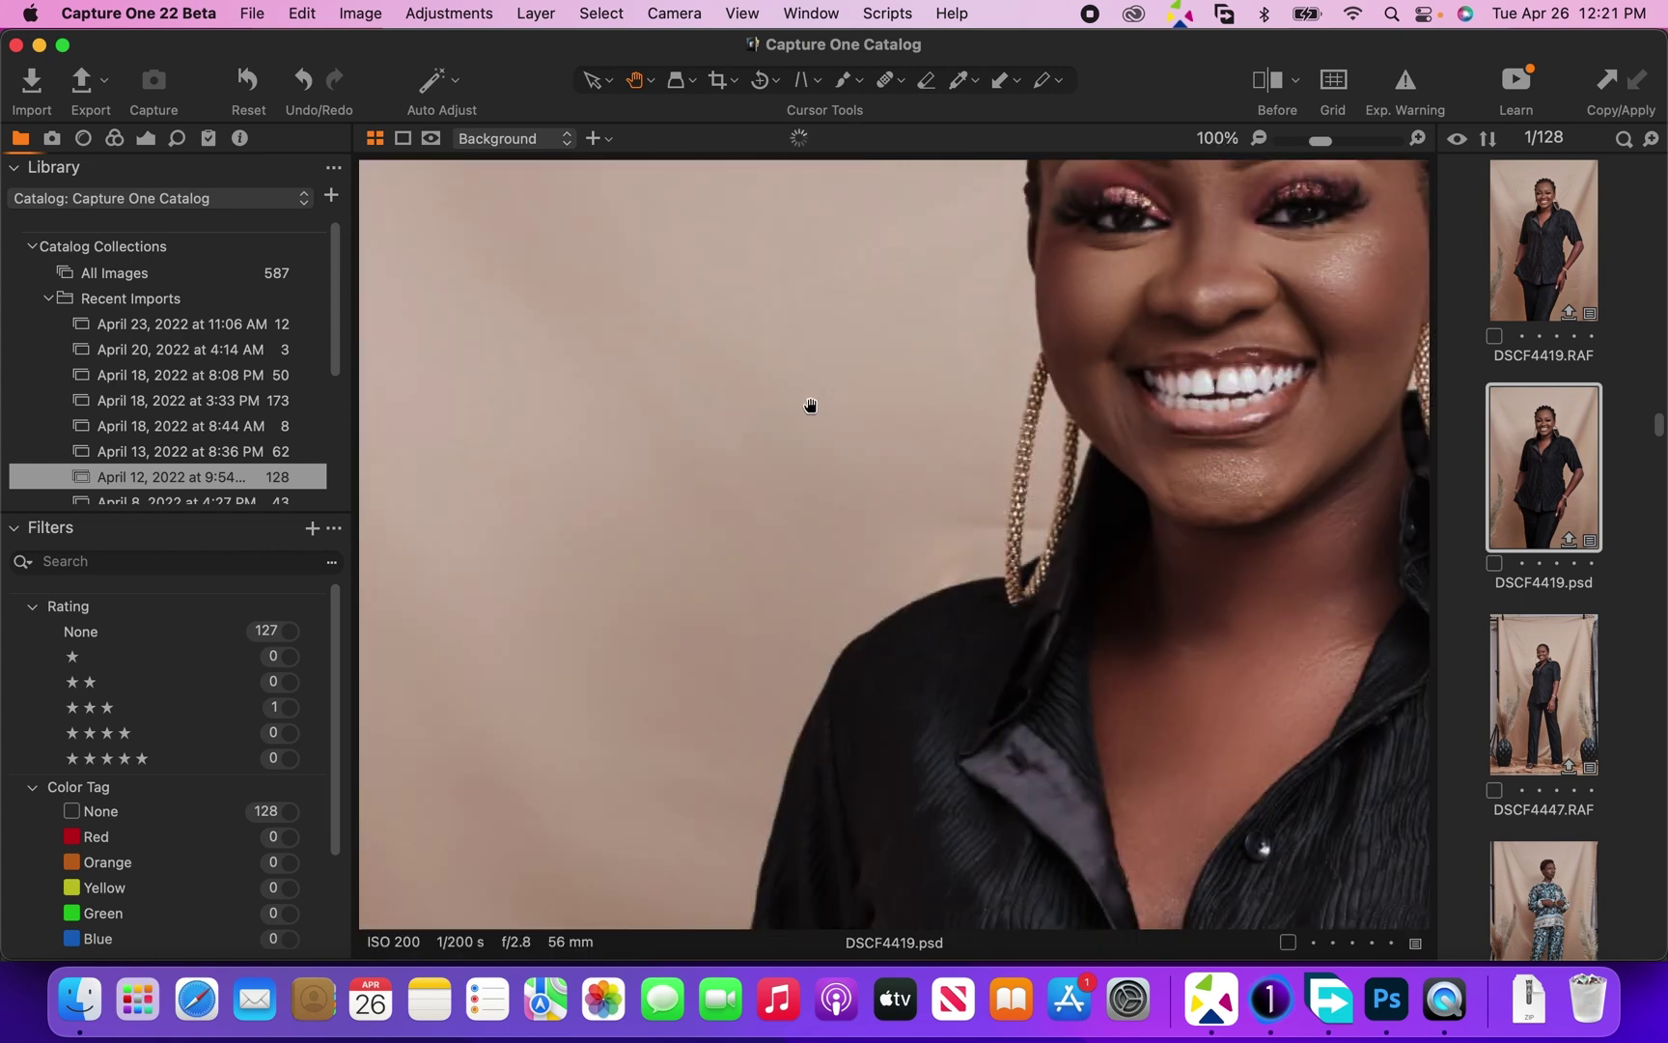
drag(808, 410, 912, 447)
drag(838, 374, 921, 402)
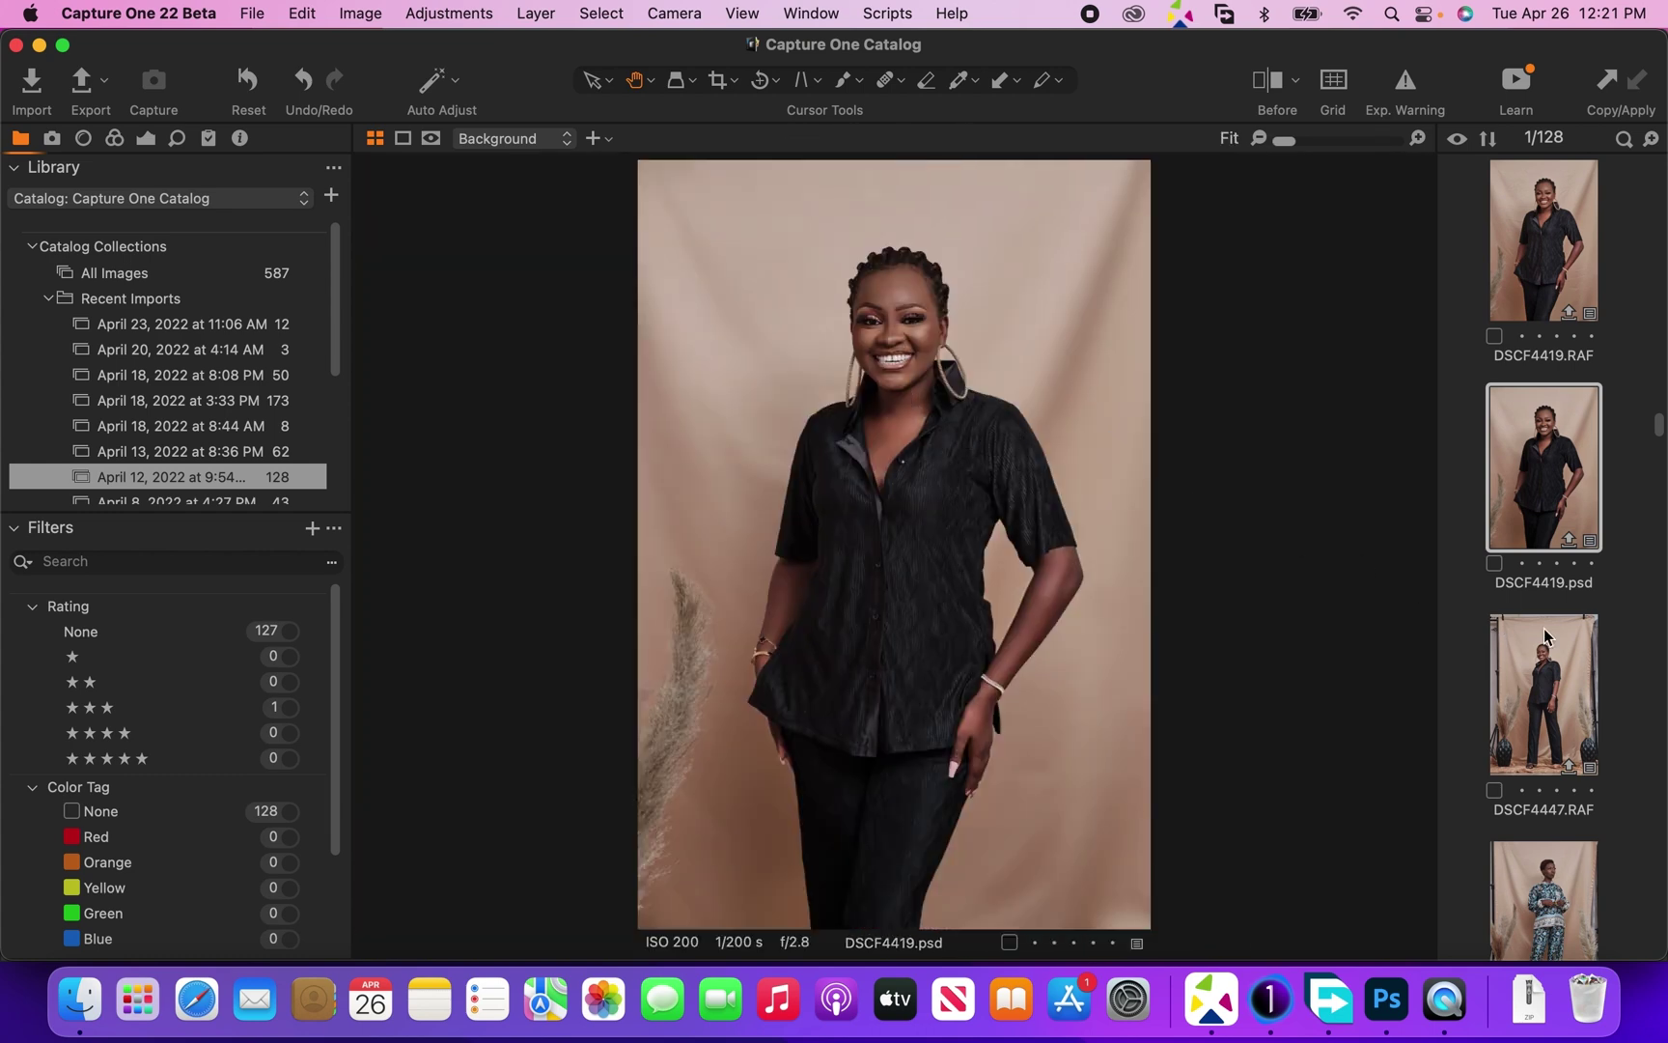
Step: Compare the backdrop around the model up close in DSCF4461.RAF and the retouched DSCF4461 1.psd
drag(1660, 435, 1661, 469)
click(1548, 564)
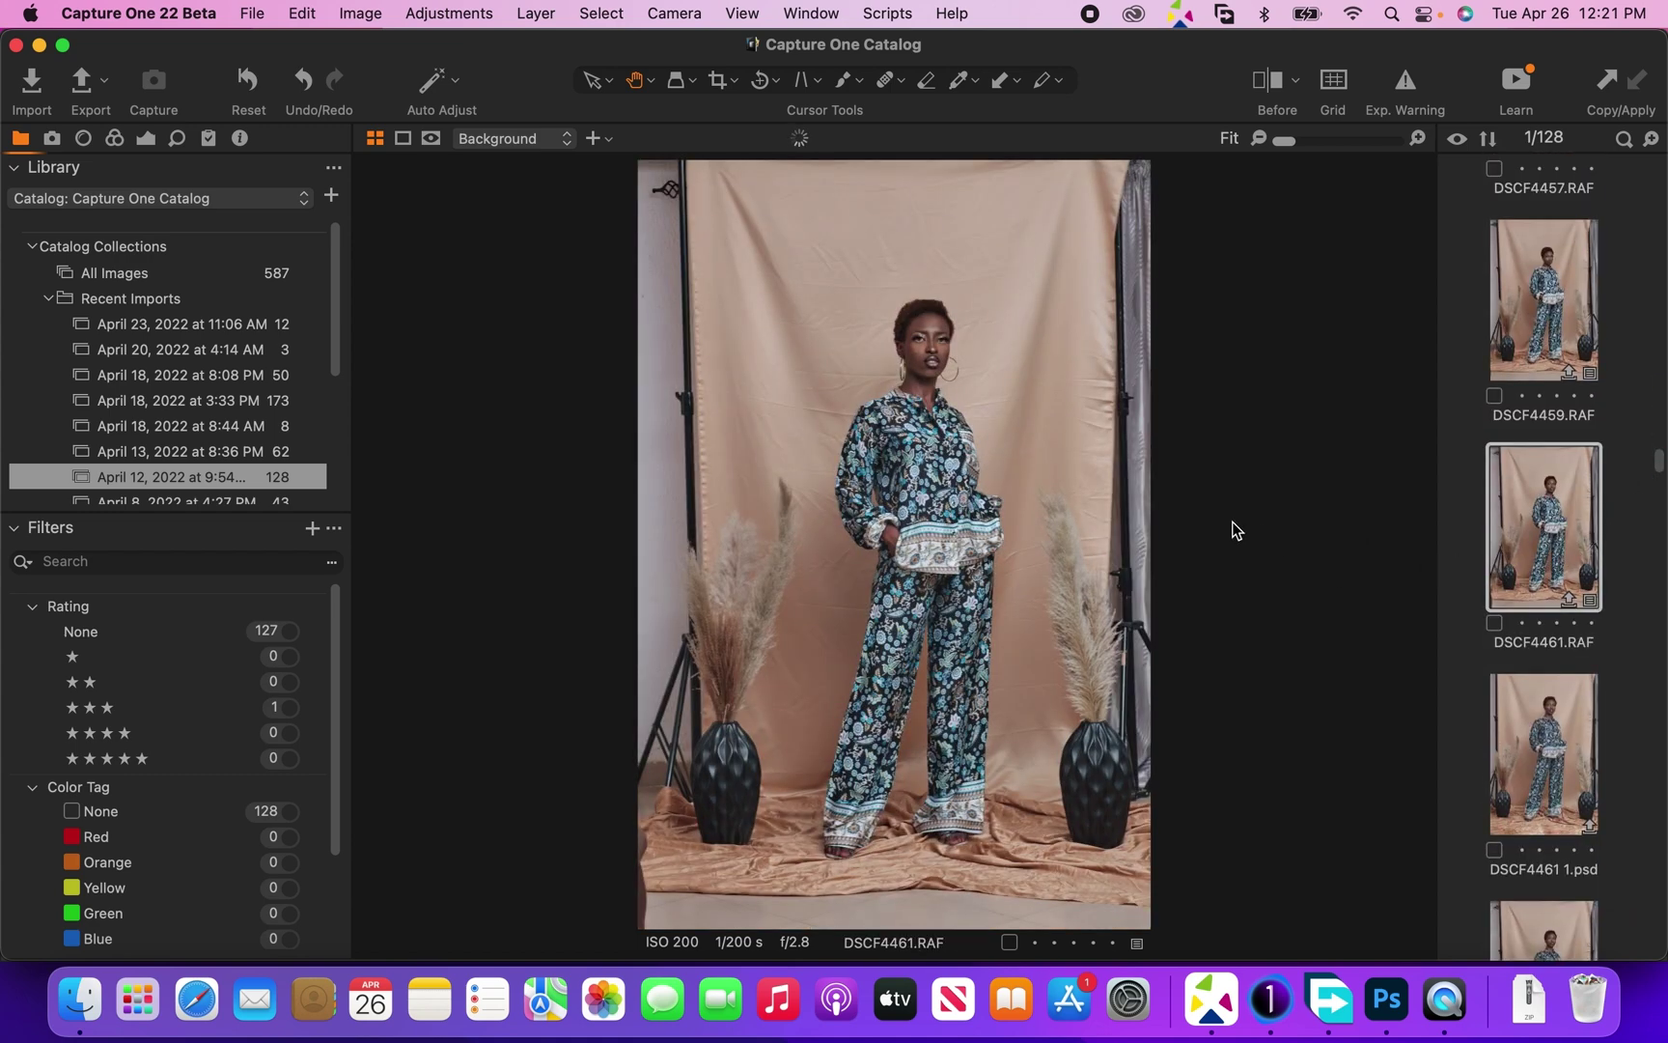
click(857, 369)
drag(857, 369, 953, 391)
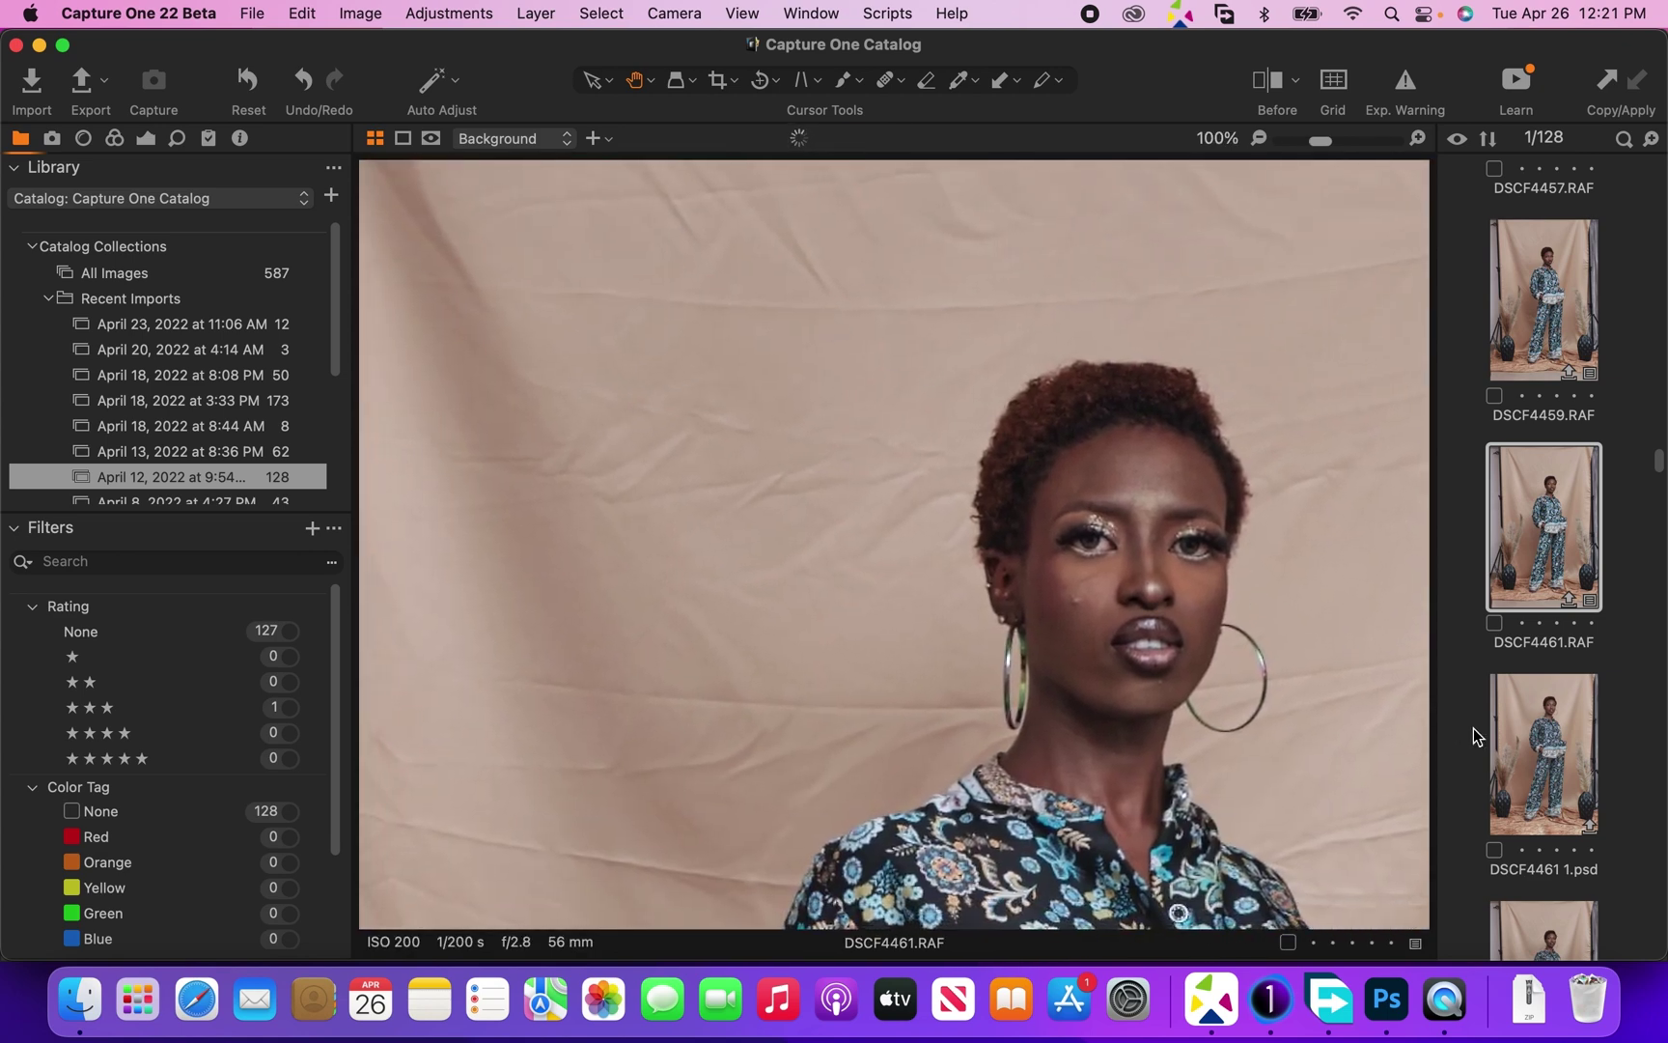
click(1531, 738)
drag(649, 329, 756, 522)
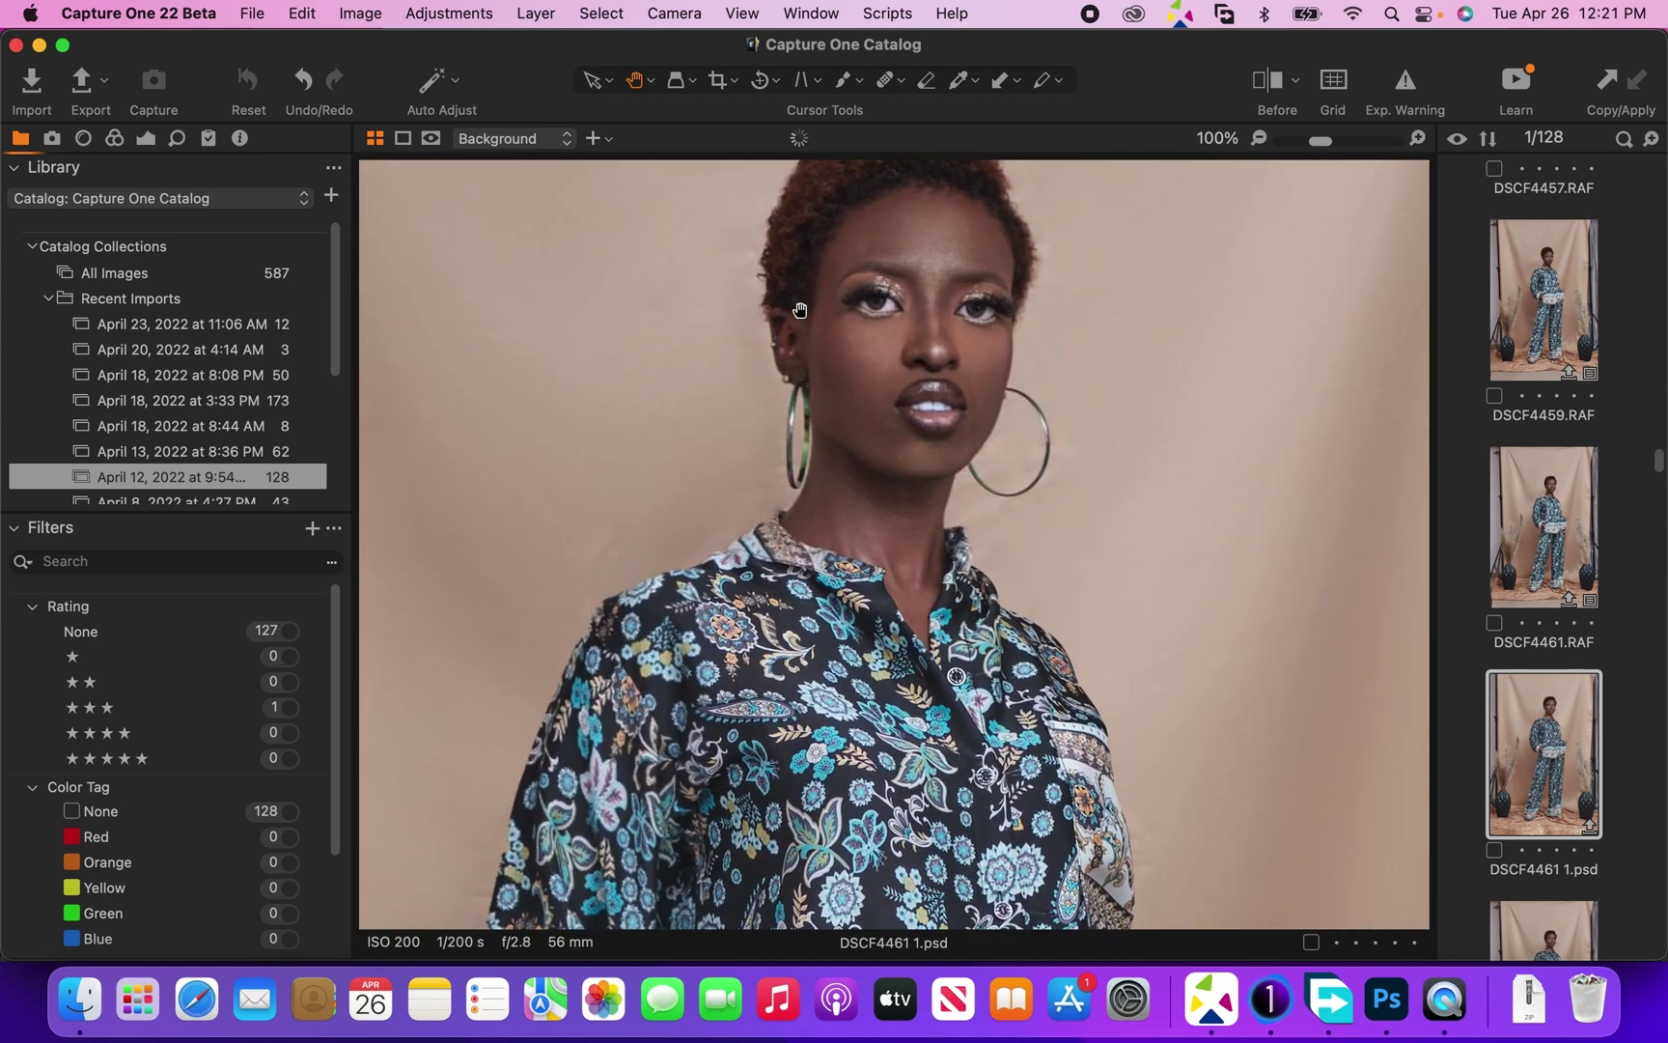
drag(704, 291, 872, 469)
double_click(872, 470)
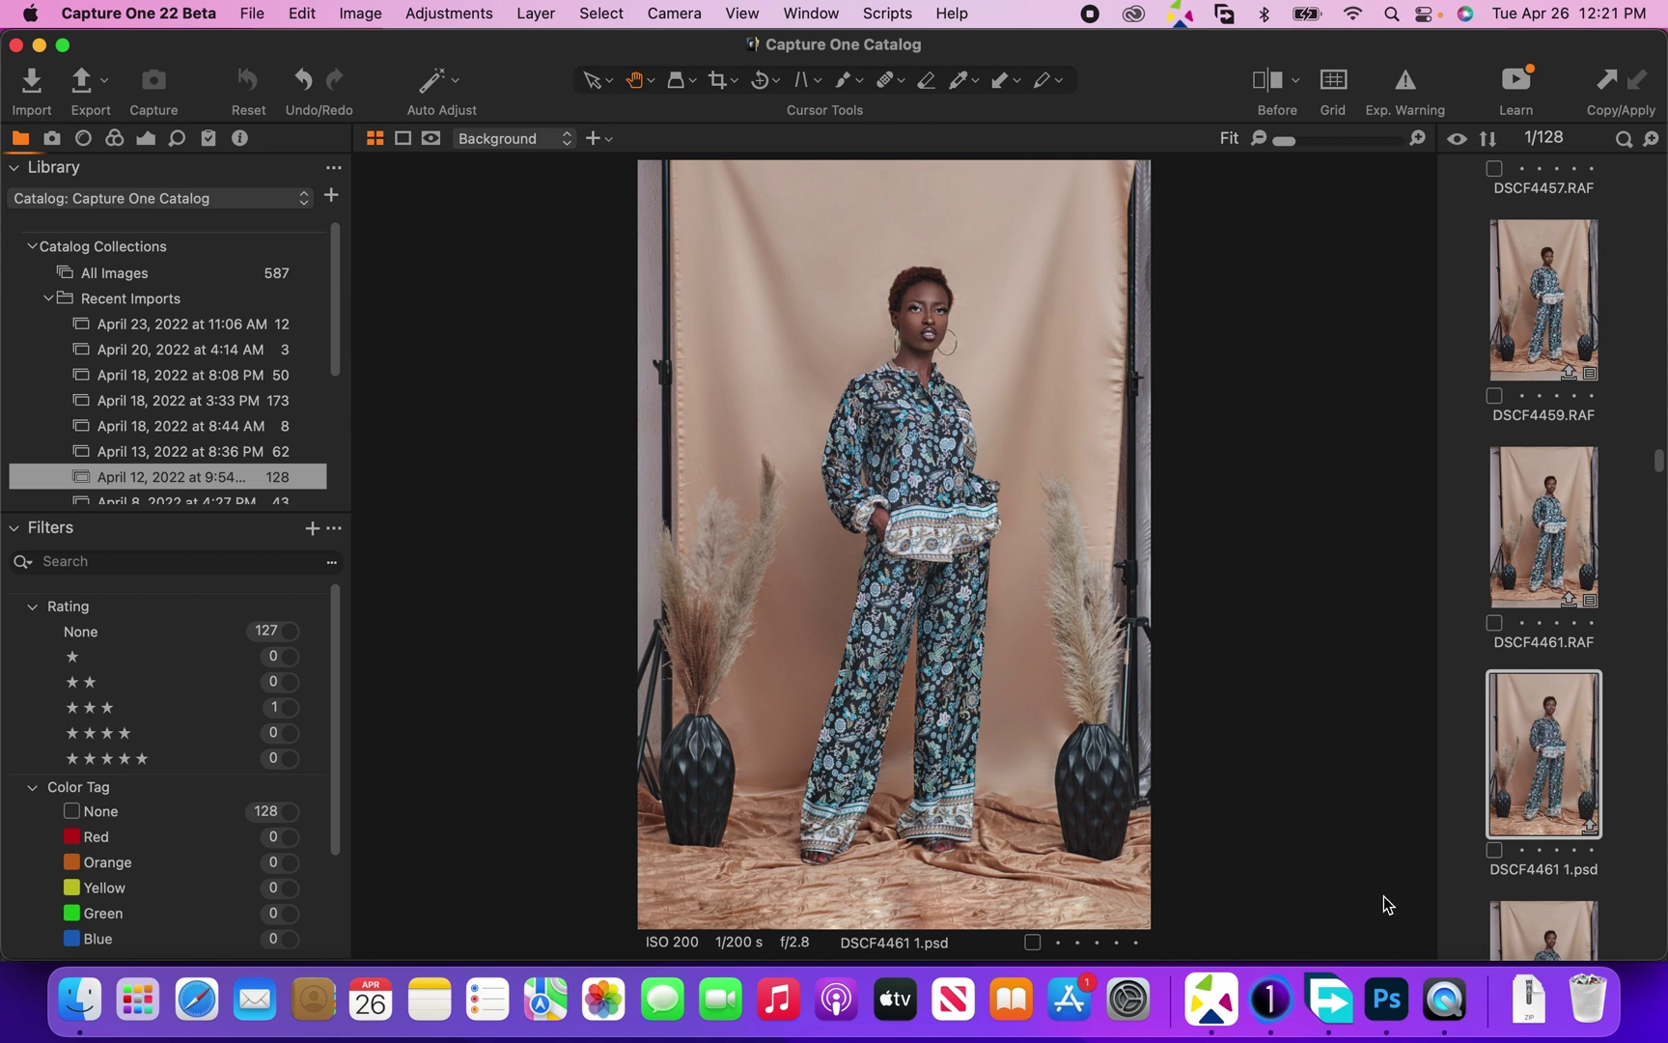
Step: Switch to Photoshop and feather the selection around the upper backdrop of DSCF4344.psd by 25 pixels
click(1388, 1002)
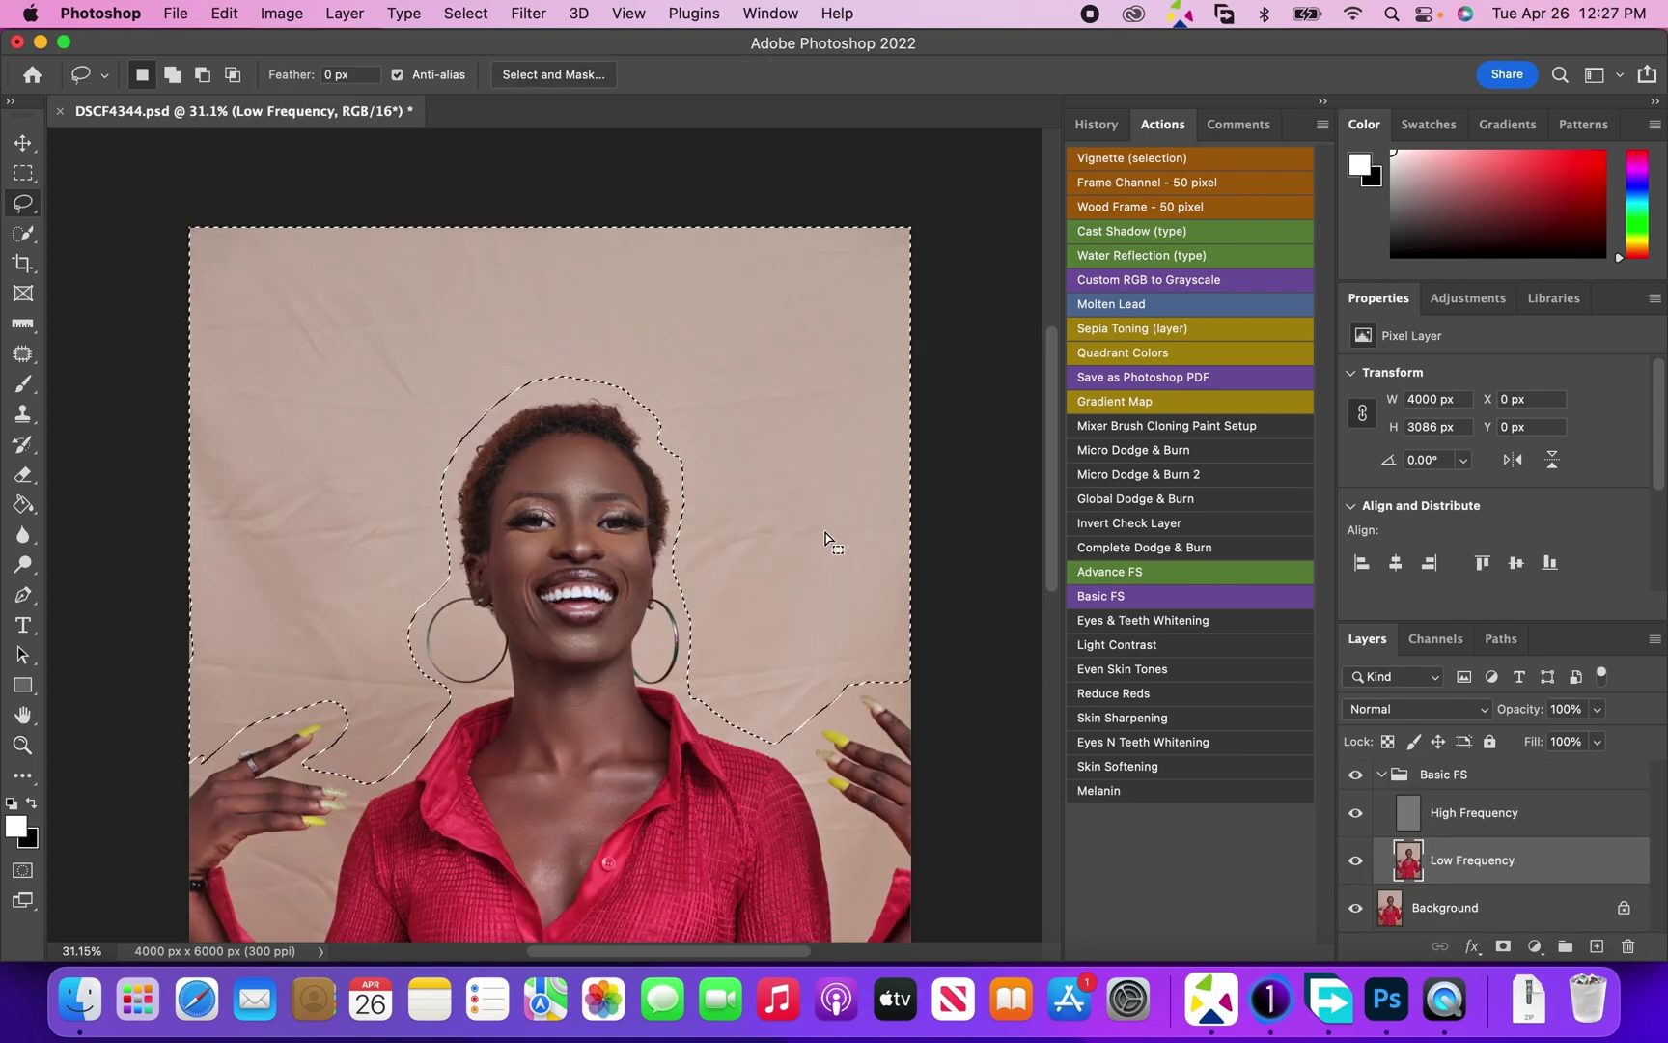
right_click(313, 521)
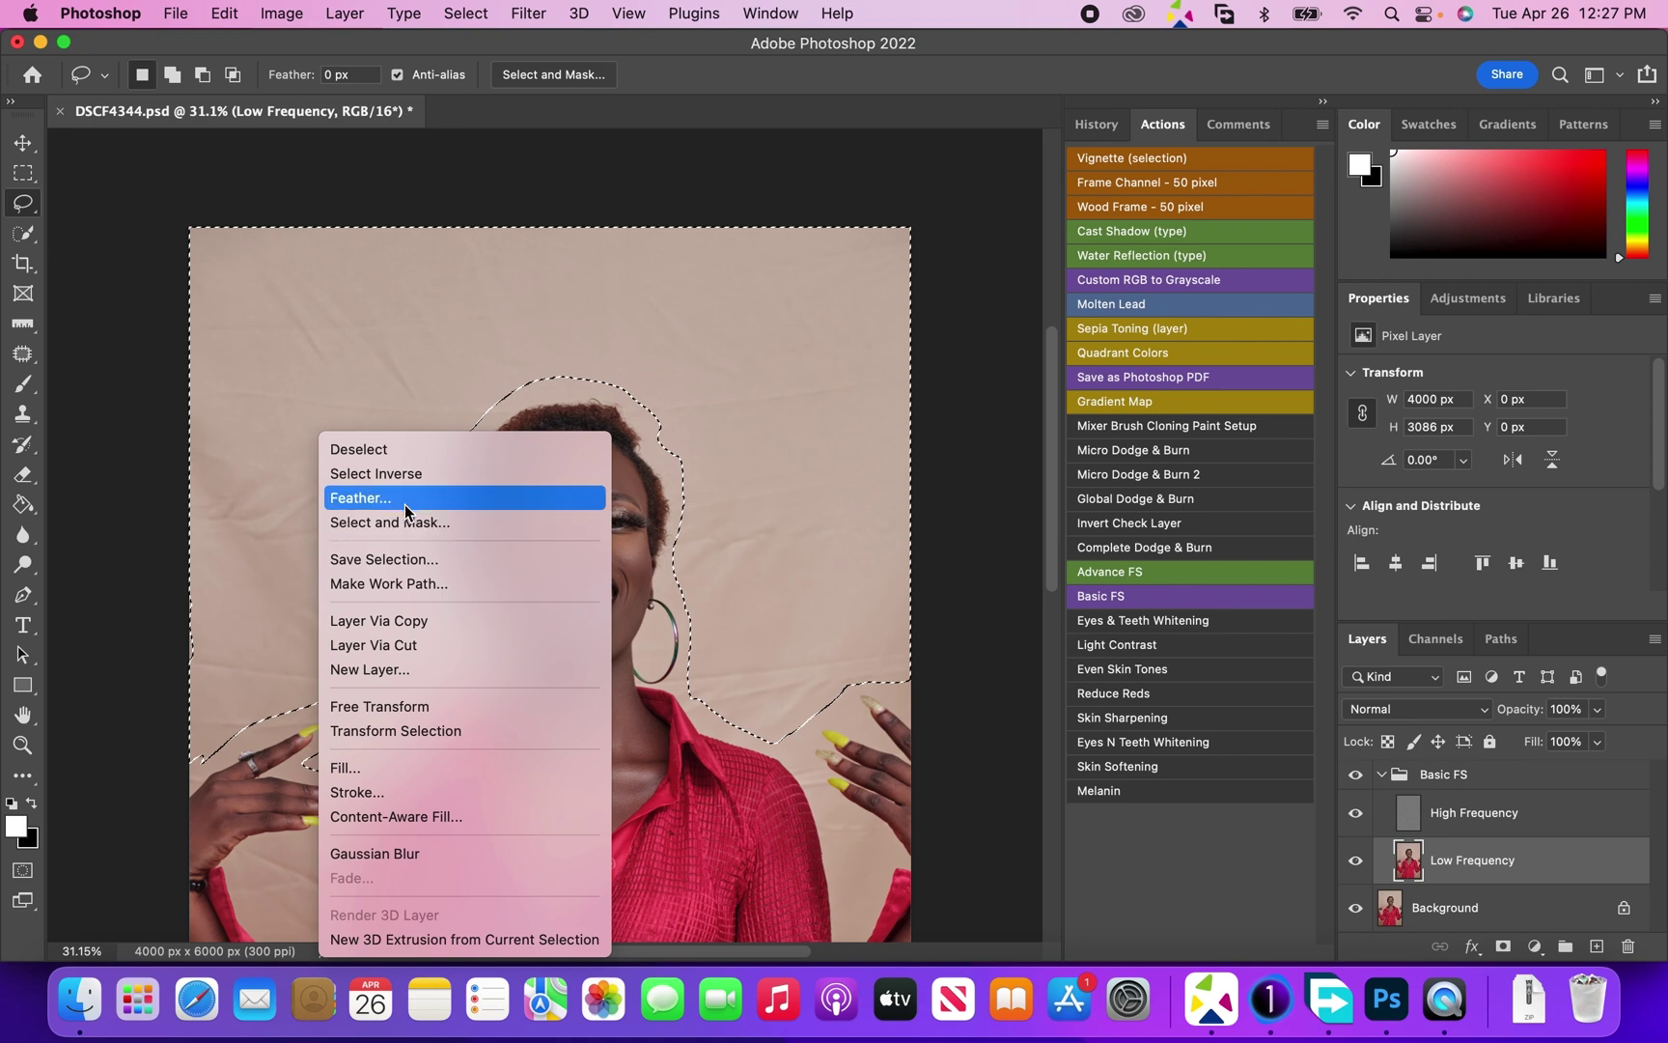
click(421, 498)
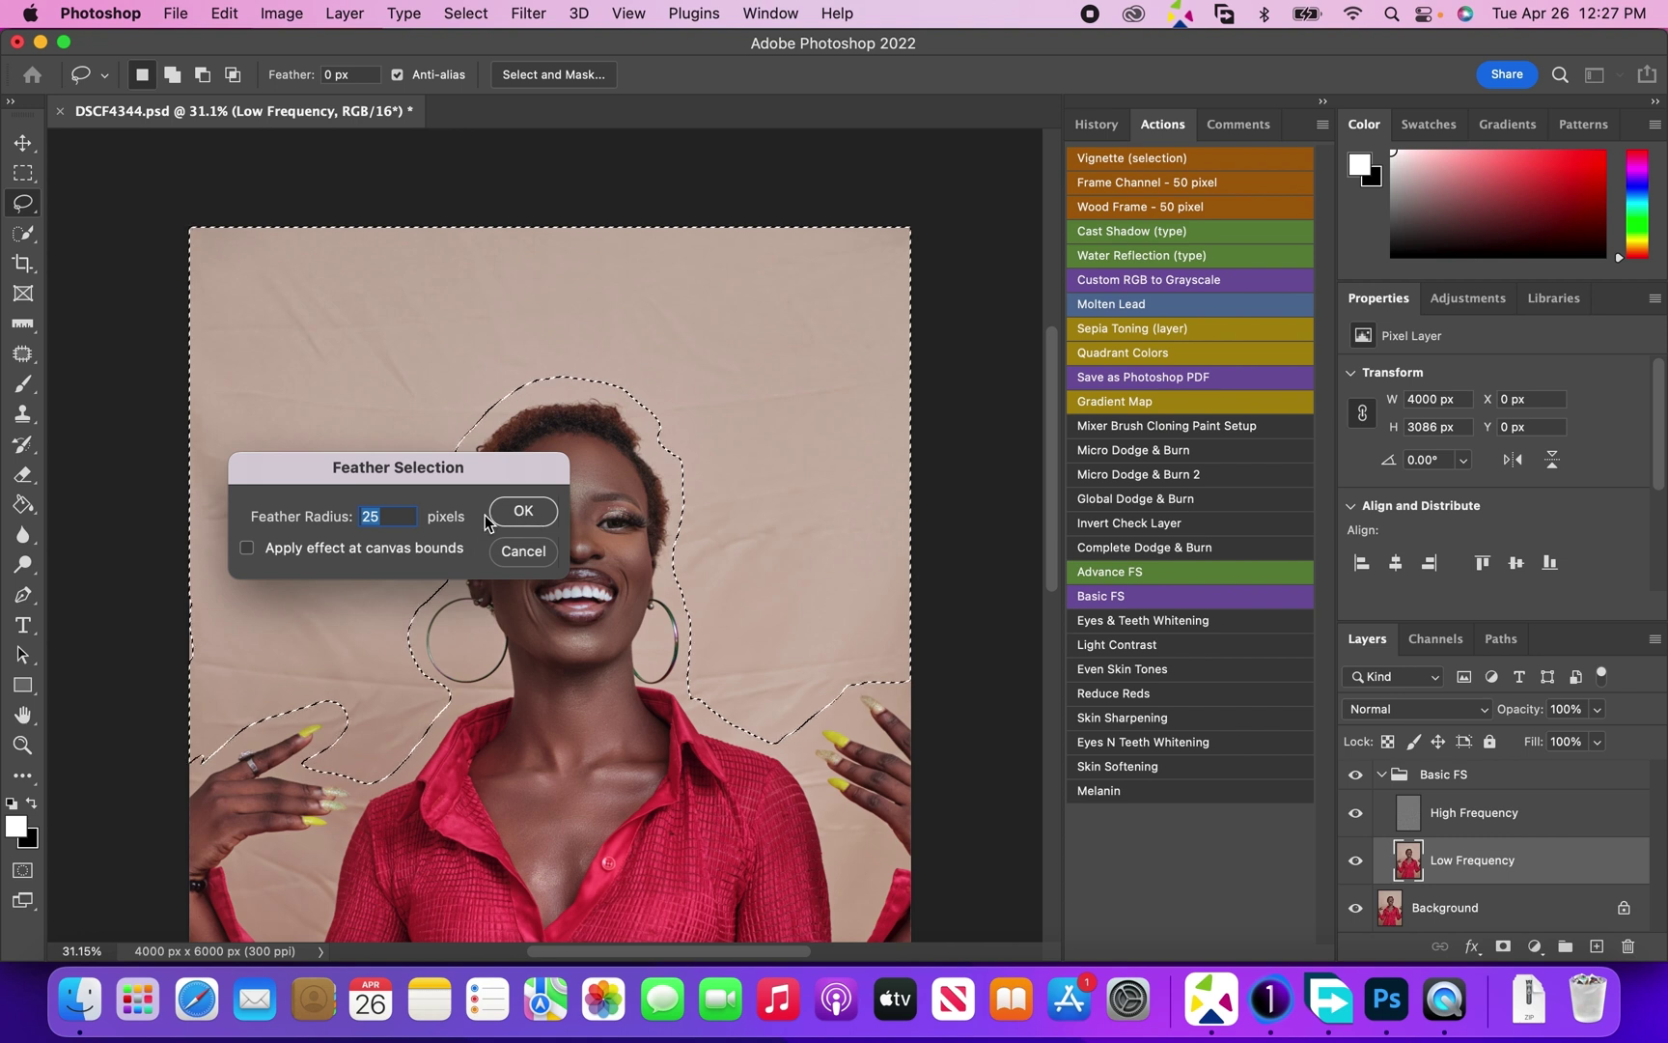
click(523, 513)
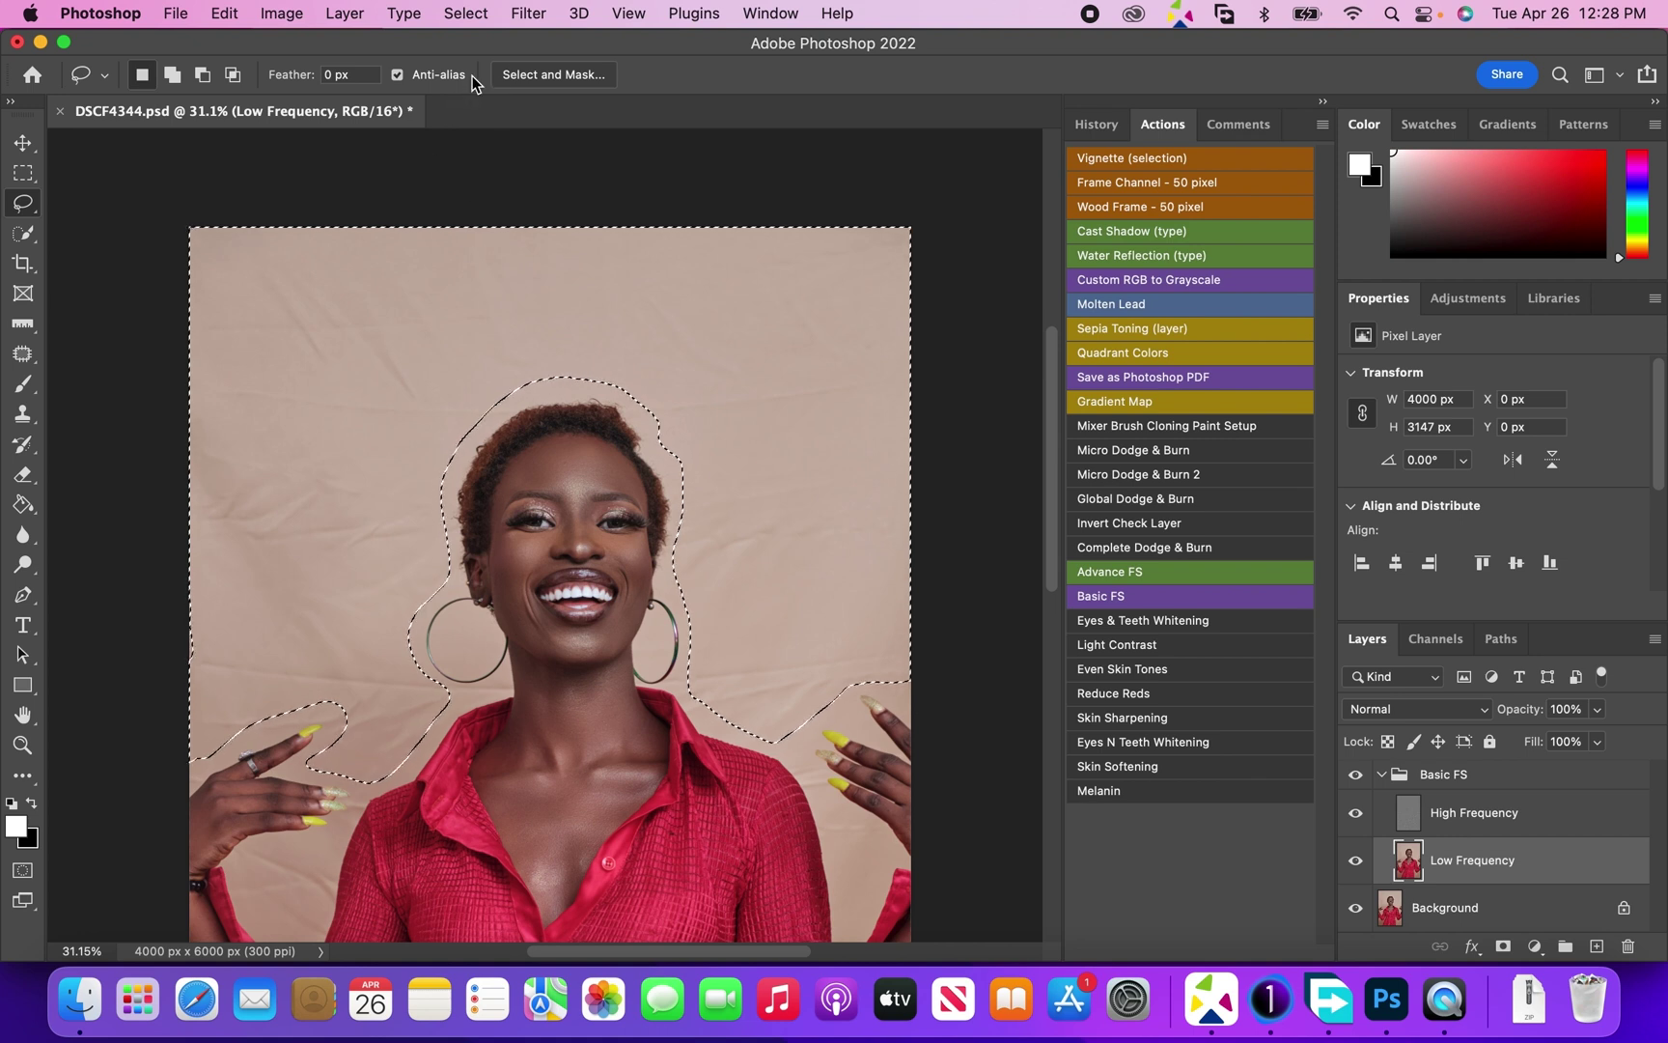
Step: Apply a Gaussian Blur with a 35-pixel radius to the selected upper backdrop on the Low Frequency layer
click(530, 14)
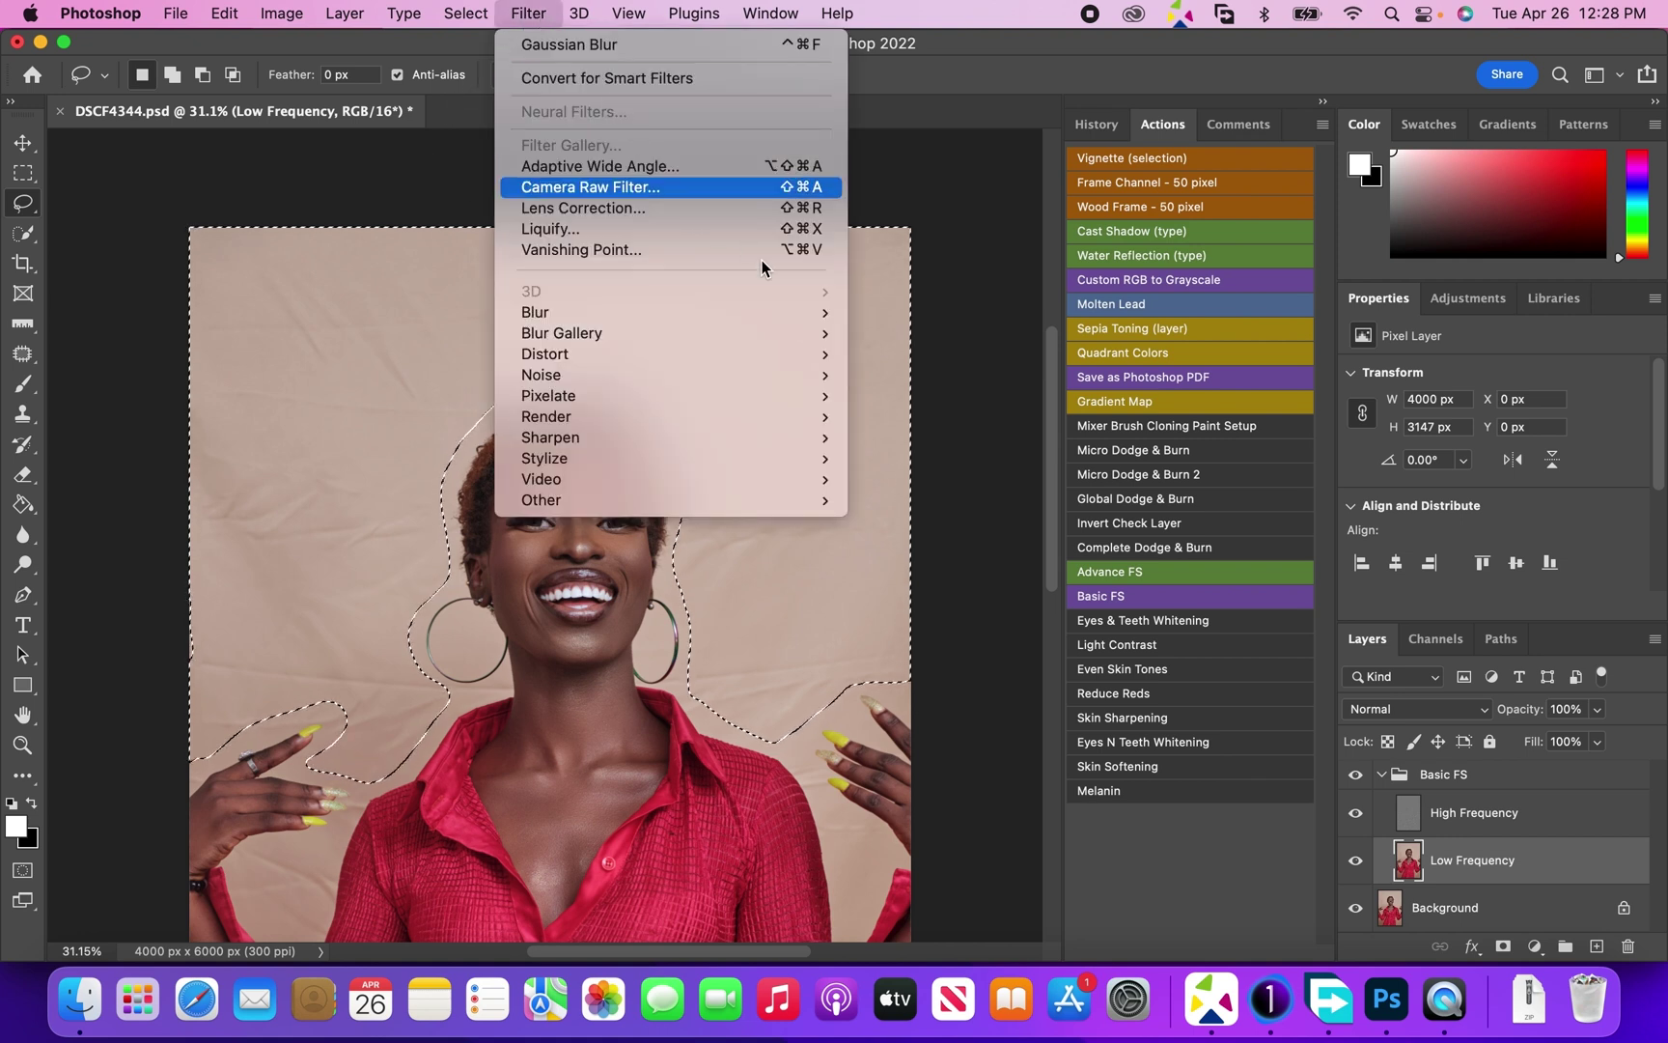
mouse_move(820, 313)
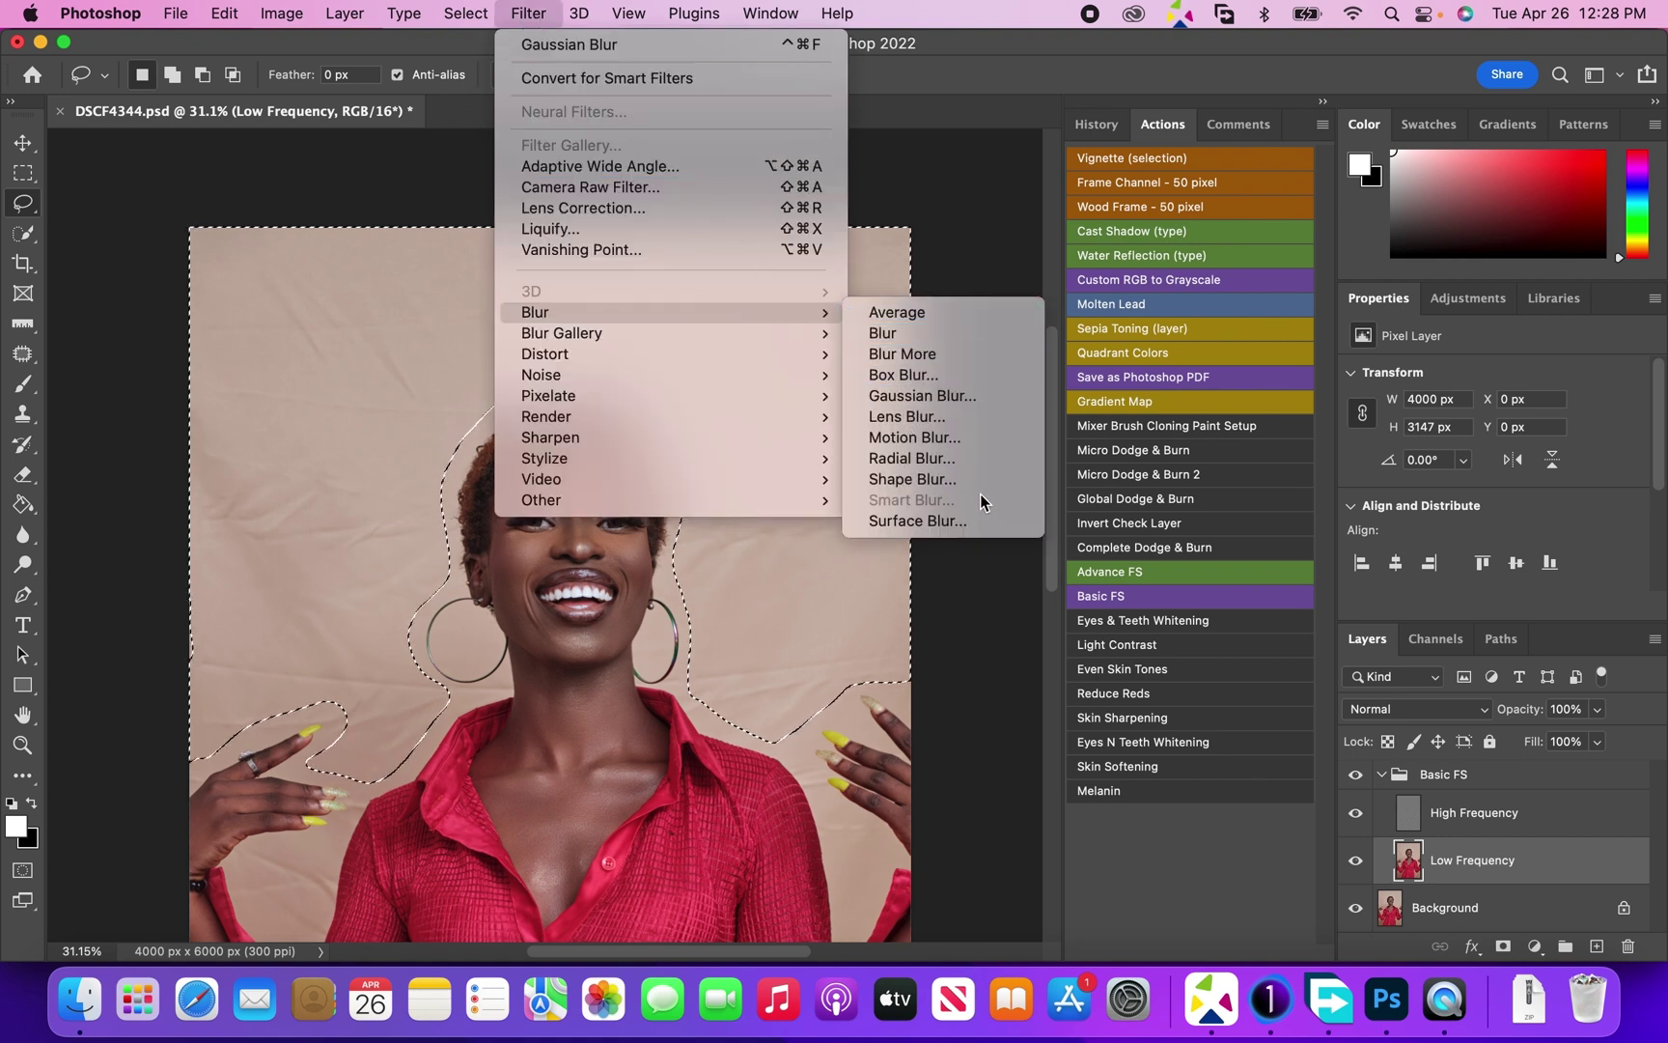
click(970, 398)
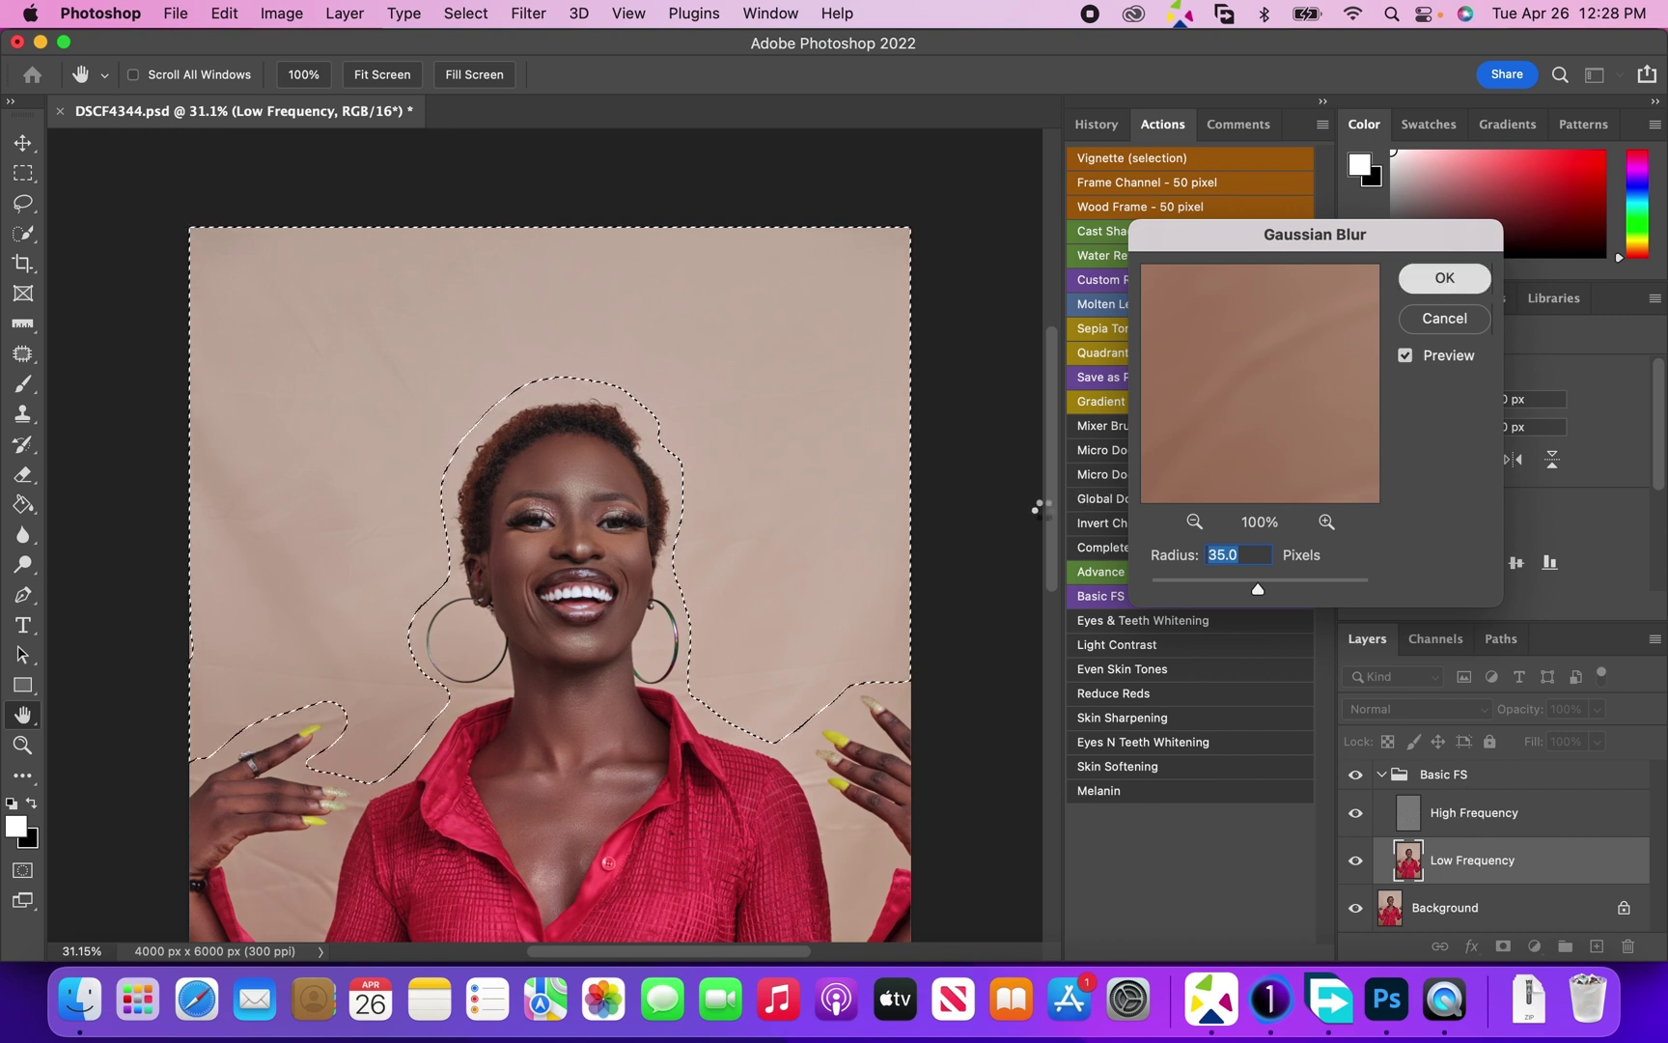
key(Return)
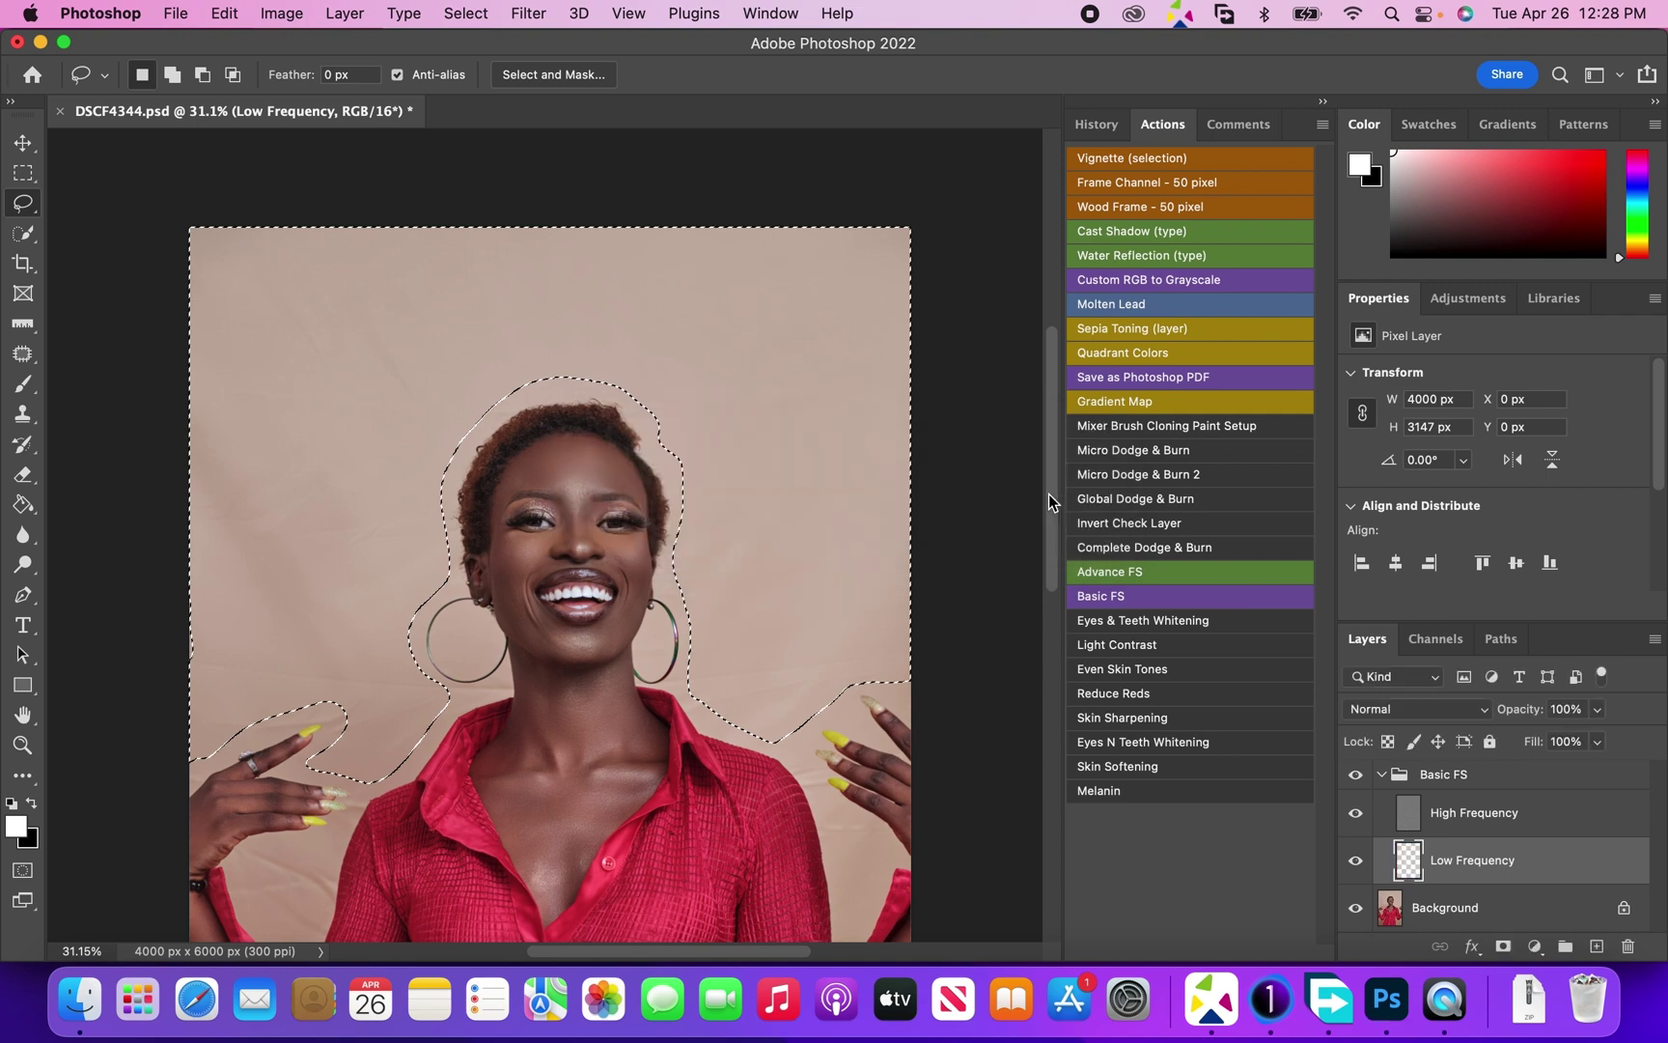
Step: Lasso the backdrop patch below the elbow at the photo's lower left, feather it, and reapply the last Gaussian Blur
drag(1053, 493, 1013, 734)
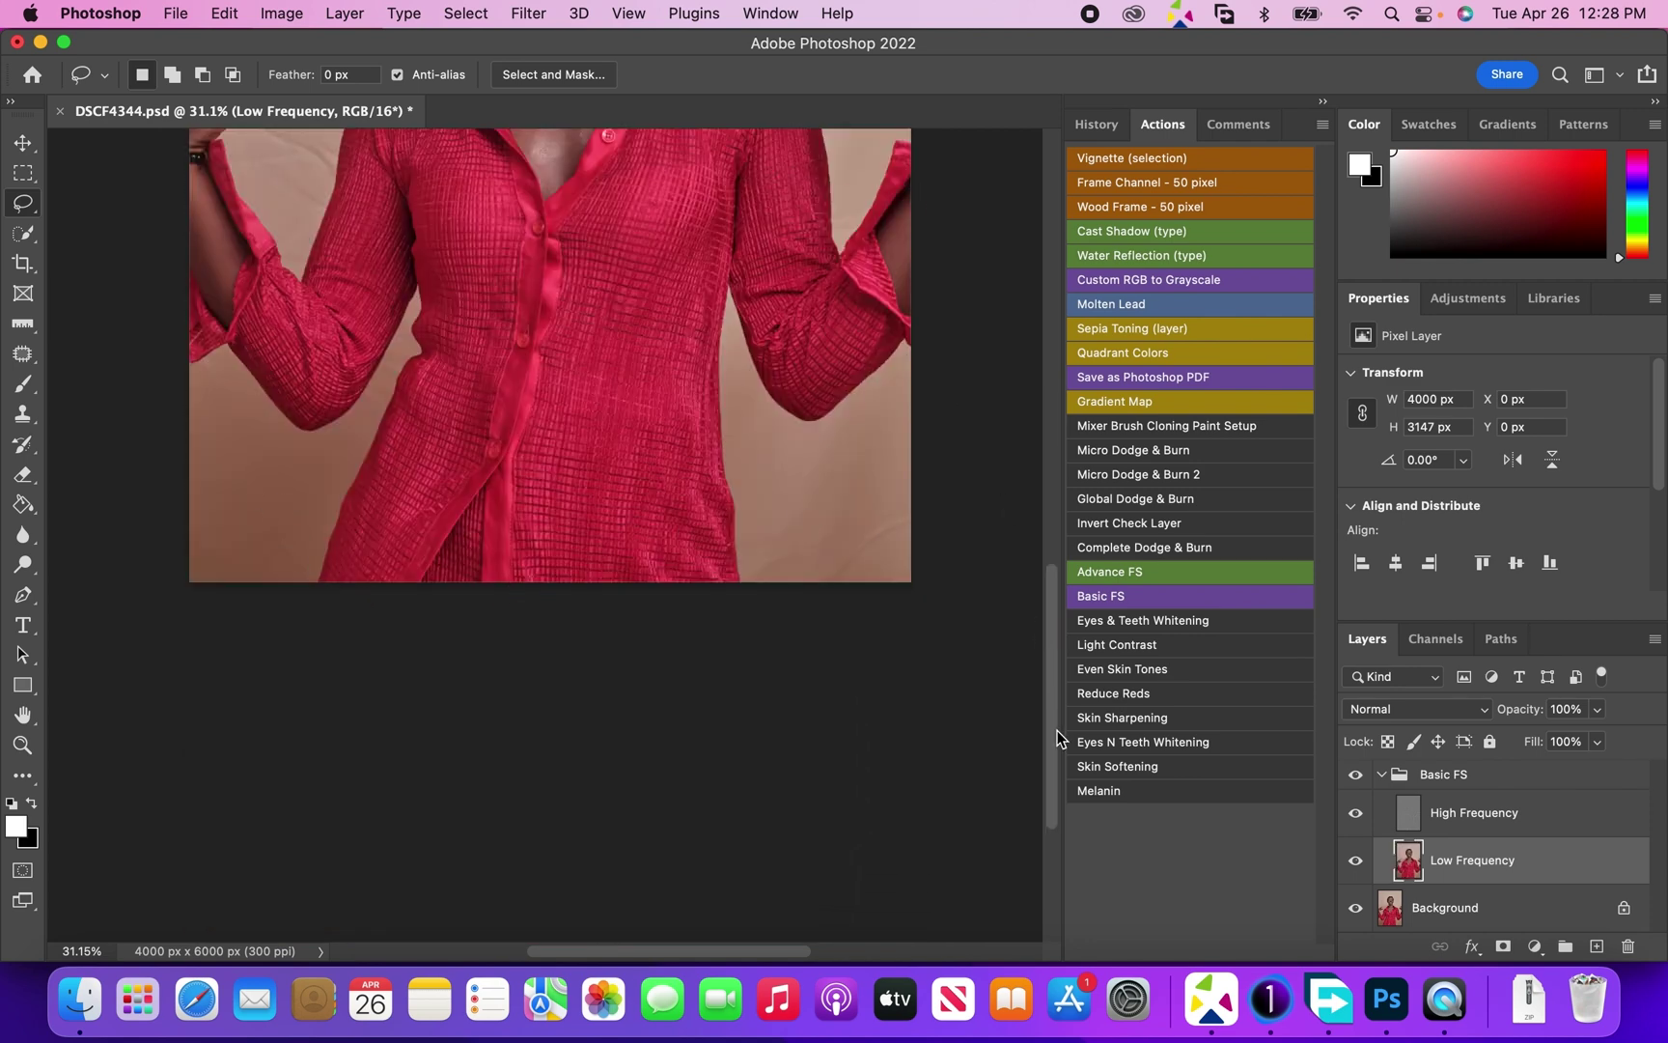
mouse_move(1056, 744)
mouse_down()
mouse_move(1052, 700)
mouse_move(1030, 693)
mouse_up()
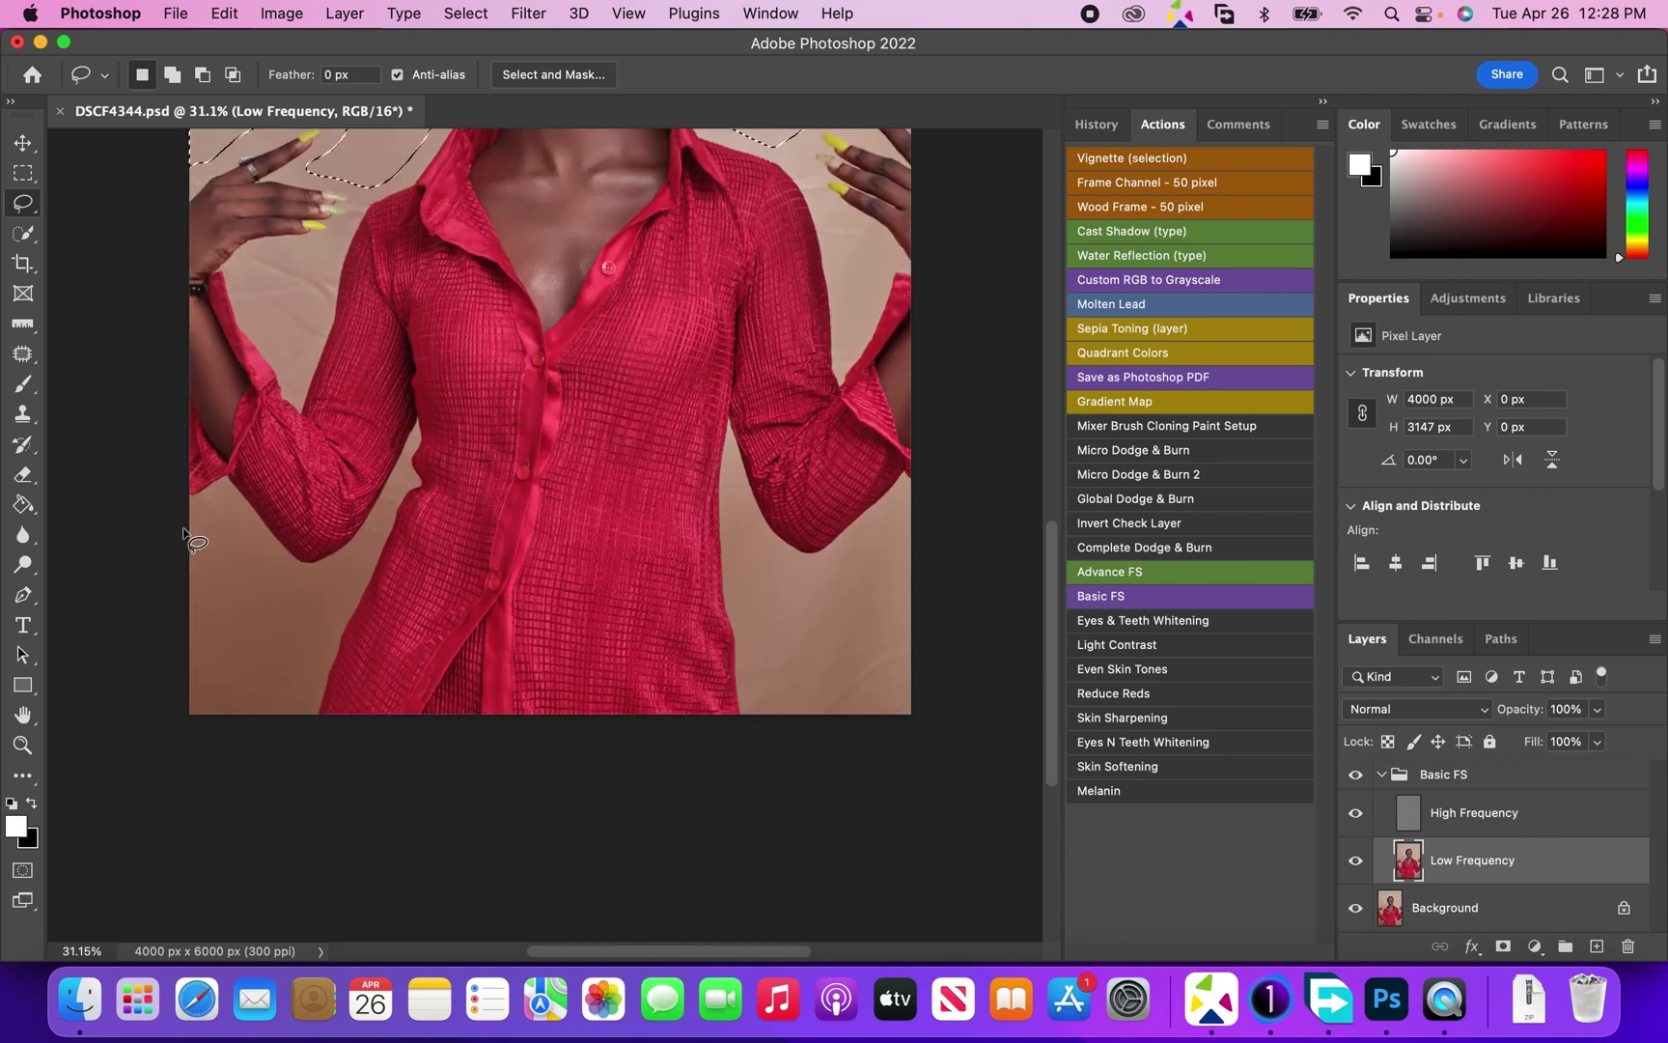
mouse_move(182, 531)
mouse_down()
mouse_move(203, 502)
mouse_move(278, 566)
mouse_move(310, 696)
mouse_move(159, 729)
mouse_up()
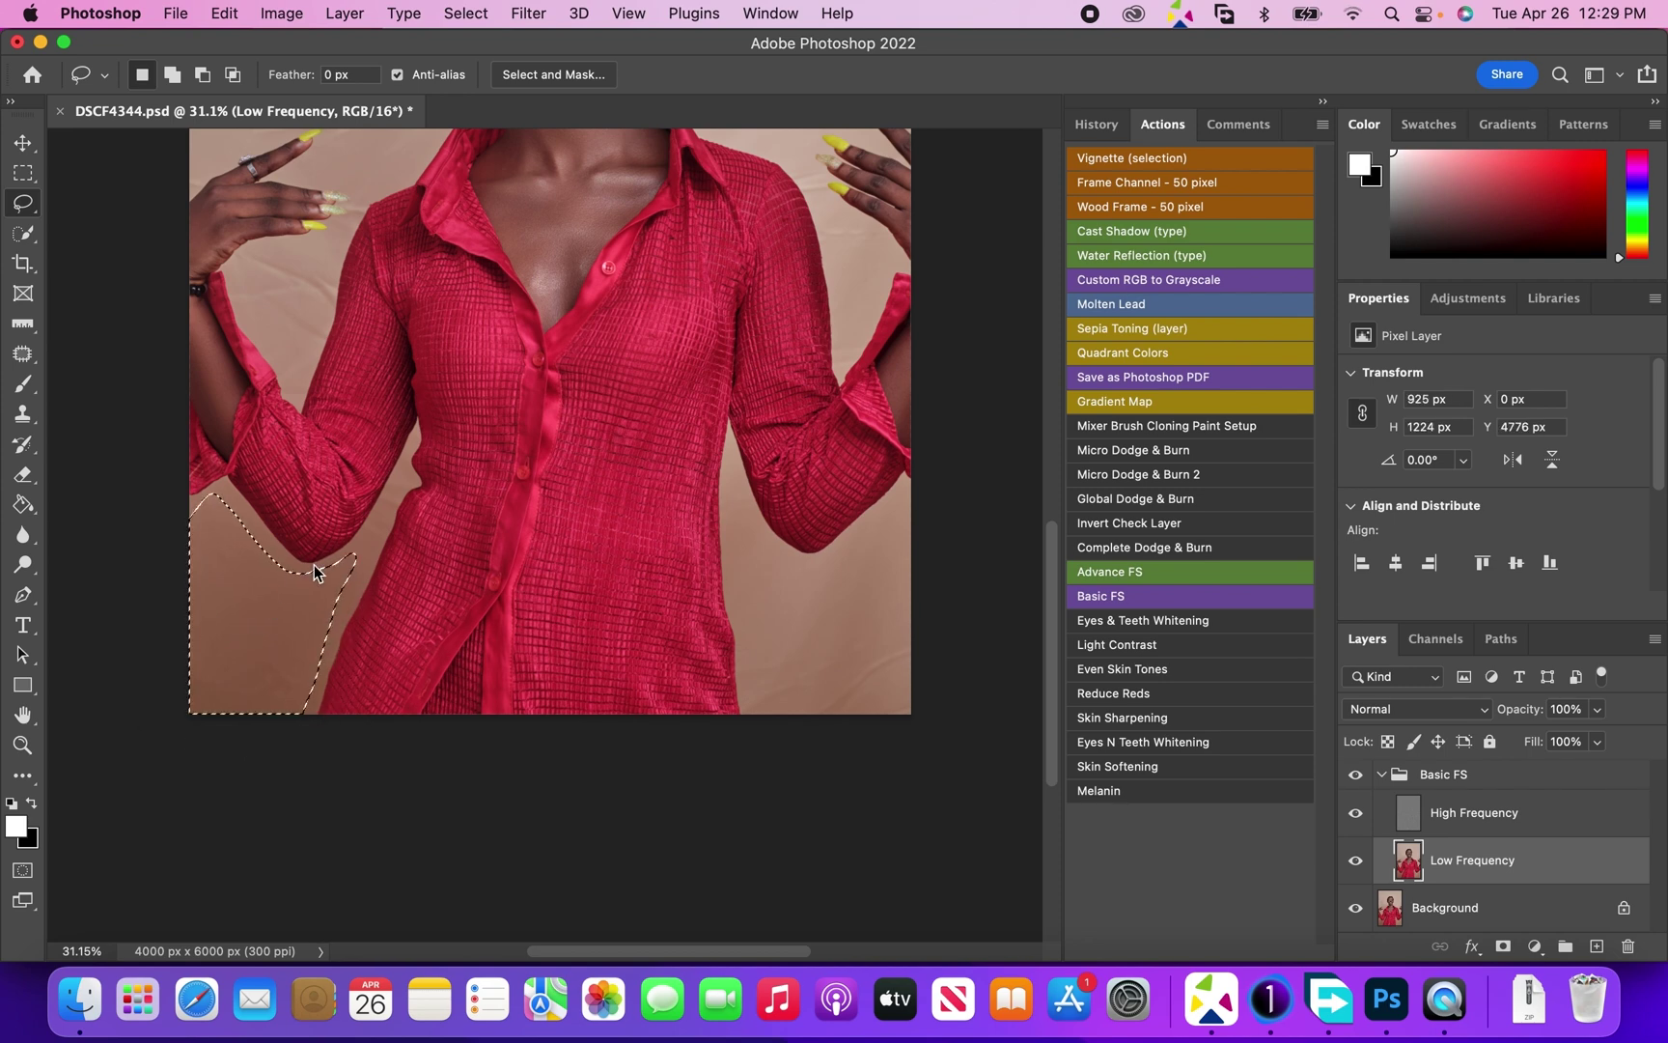
right_click(270, 565)
click(319, 497)
click(543, 510)
click(532, 17)
click(555, 43)
Step: Lasso the backdrop at the photo's lower right beside the shirt, feather it, and reapply the last Gaussian Blur
mouse_move(914, 512)
mouse_down()
mouse_move(862, 538)
mouse_move(742, 557)
mouse_move(760, 675)
mouse_move(971, 768)
mouse_up()
right_click(880, 602)
click(939, 502)
key(Return)
click(532, 18)
click(555, 46)
Step: Lasso the small backdrop area by the fingers on the photo's left side, feather it, and repeat the Gaussian Blur
mouse_move(283, 256)
mouse_down()
mouse_move(271, 351)
mouse_move(324, 311)
mouse_move(333, 256)
mouse_up()
right_click(317, 278)
click(391, 340)
click(540, 507)
click(529, 15)
click(585, 45)
Step: Lasso the backdrop area by the fingers on the photo's right side, feather it, repeat the Gaussian Blur, and deselect
mouse_move(823, 209)
mouse_down()
mouse_move(842, 340)
mouse_move(868, 330)
mouse_move(852, 216)
mouse_up()
right_click(865, 246)
click(897, 311)
click(541, 509)
click(531, 14)
click(562, 44)
key(super+d)
Step: Check the smoothed backdrop against the original by toggling the Basic FS group, then inspect the remaining creases up close
key(z)
click(713, 77)
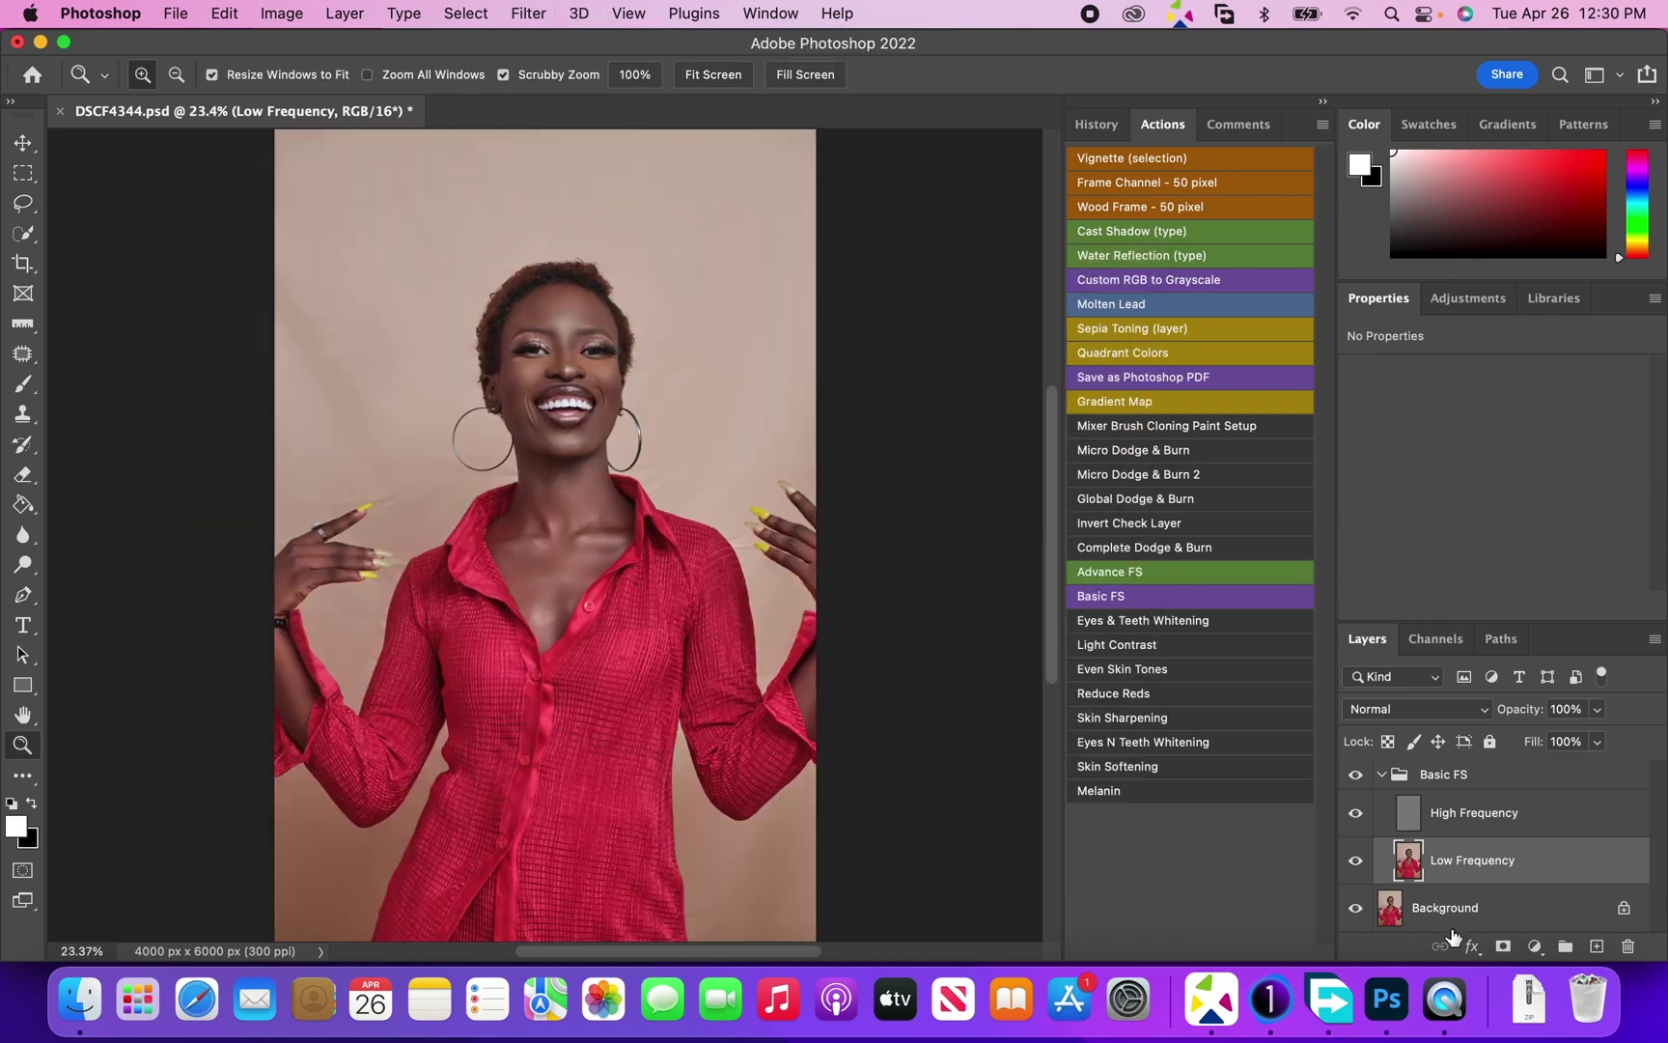
click(1357, 778)
click(1356, 775)
scroll(500, 394, up, 10)
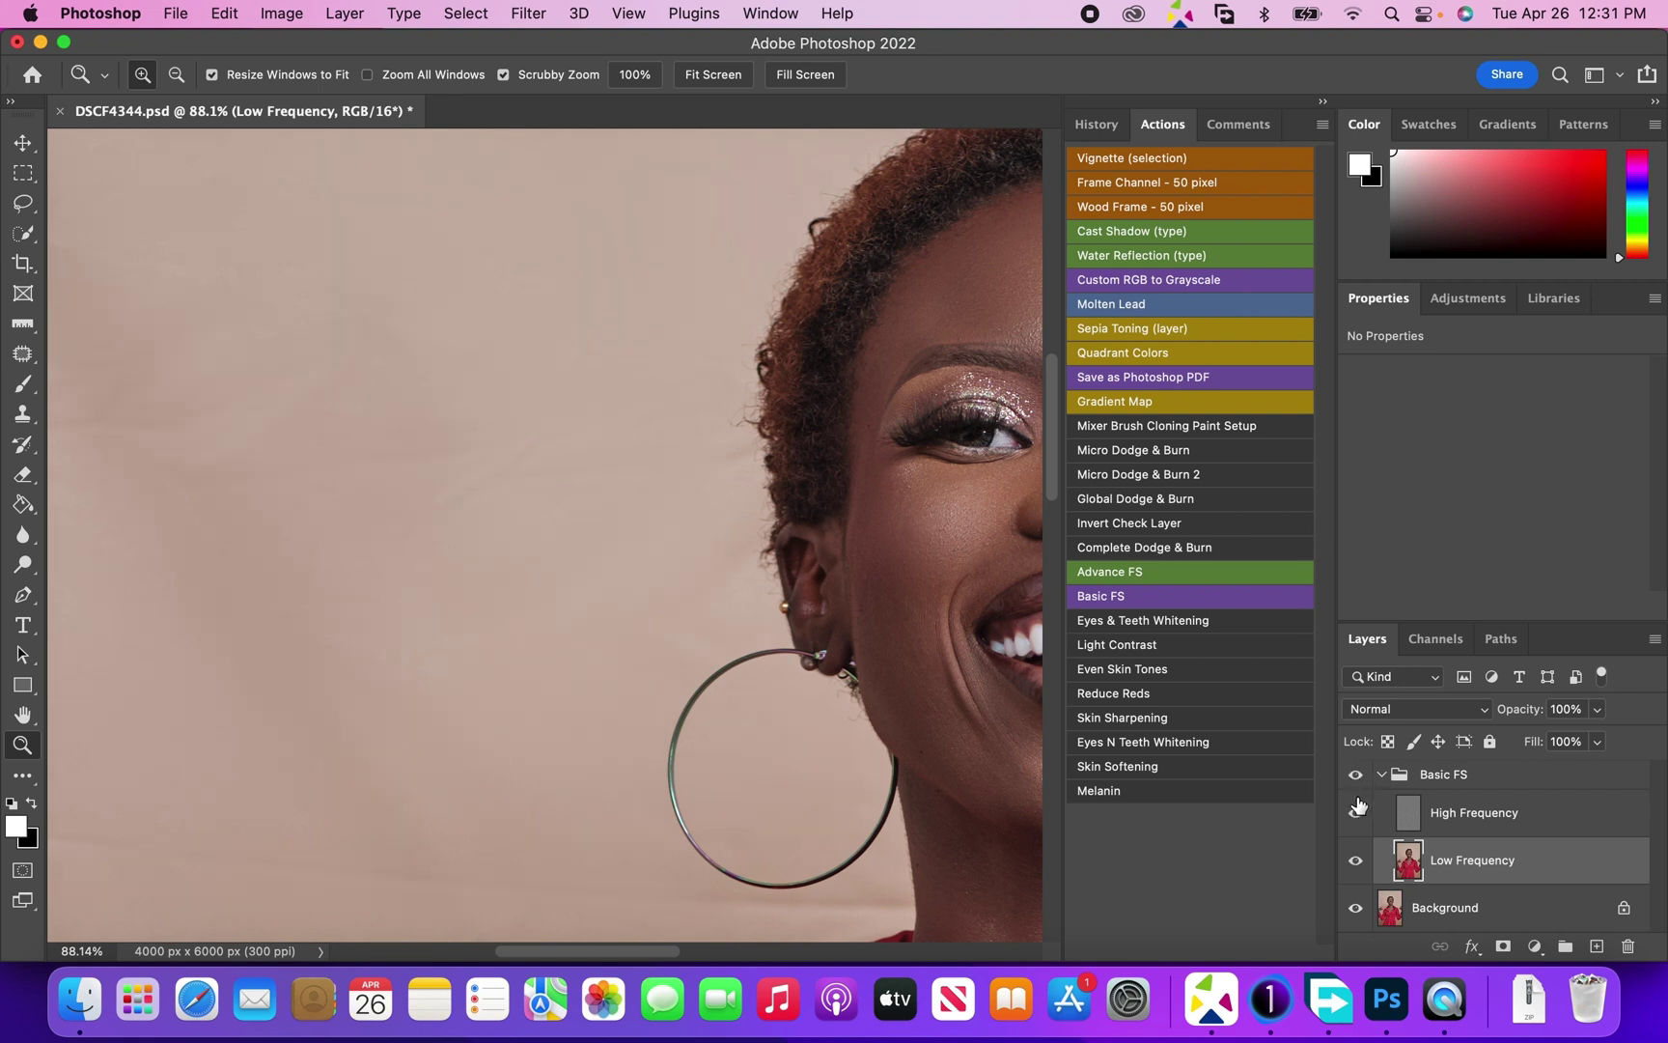
Step: Make the High Frequency layer active and choose the Patch Tool for removing the remaining backdrop creases
click(1474, 818)
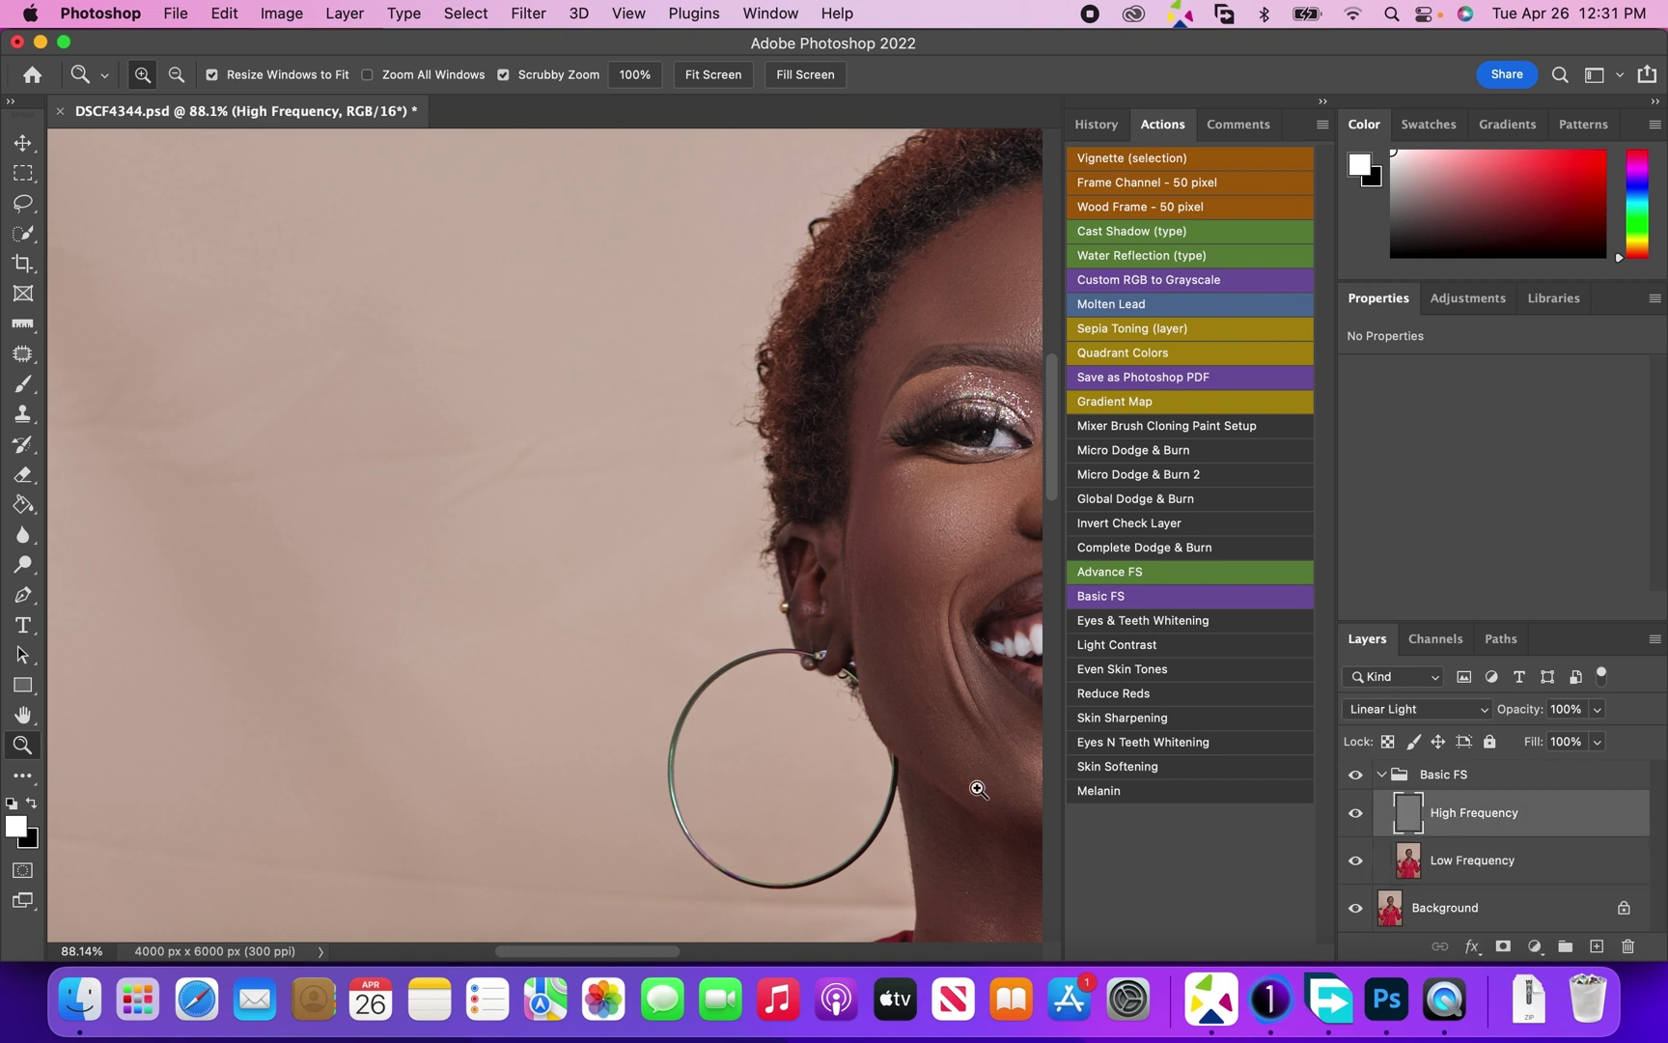
click(713, 81)
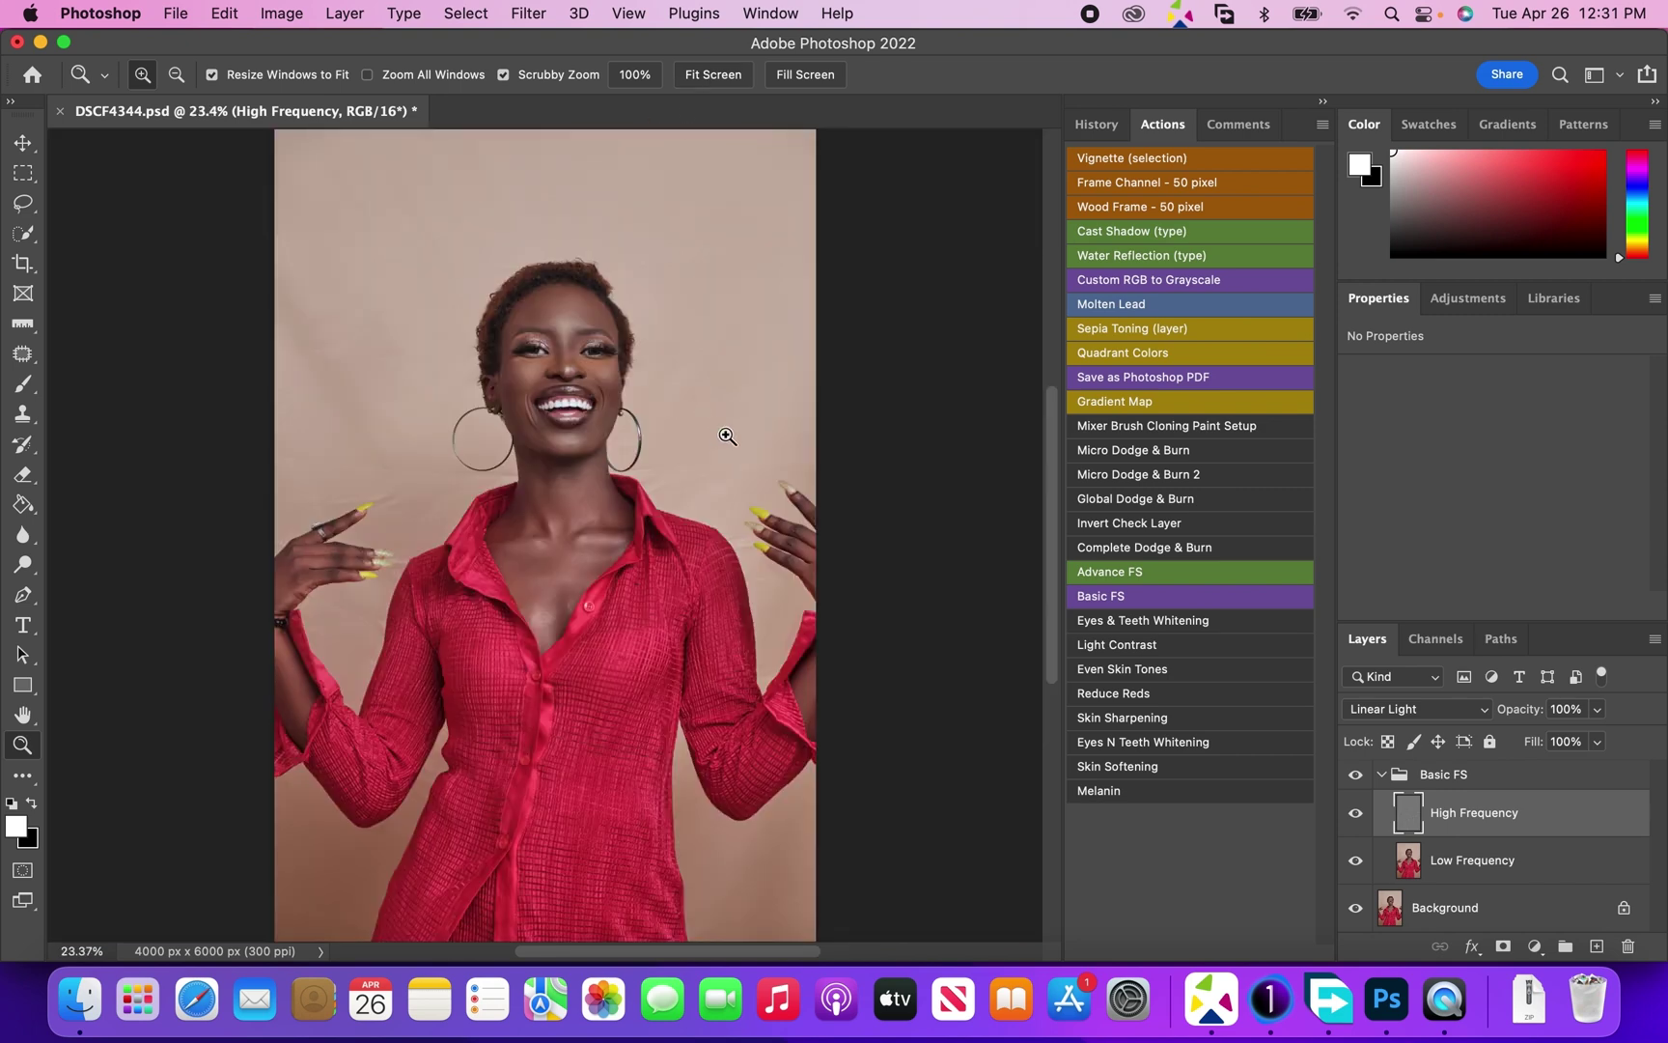
drag(673, 473, 793, 438)
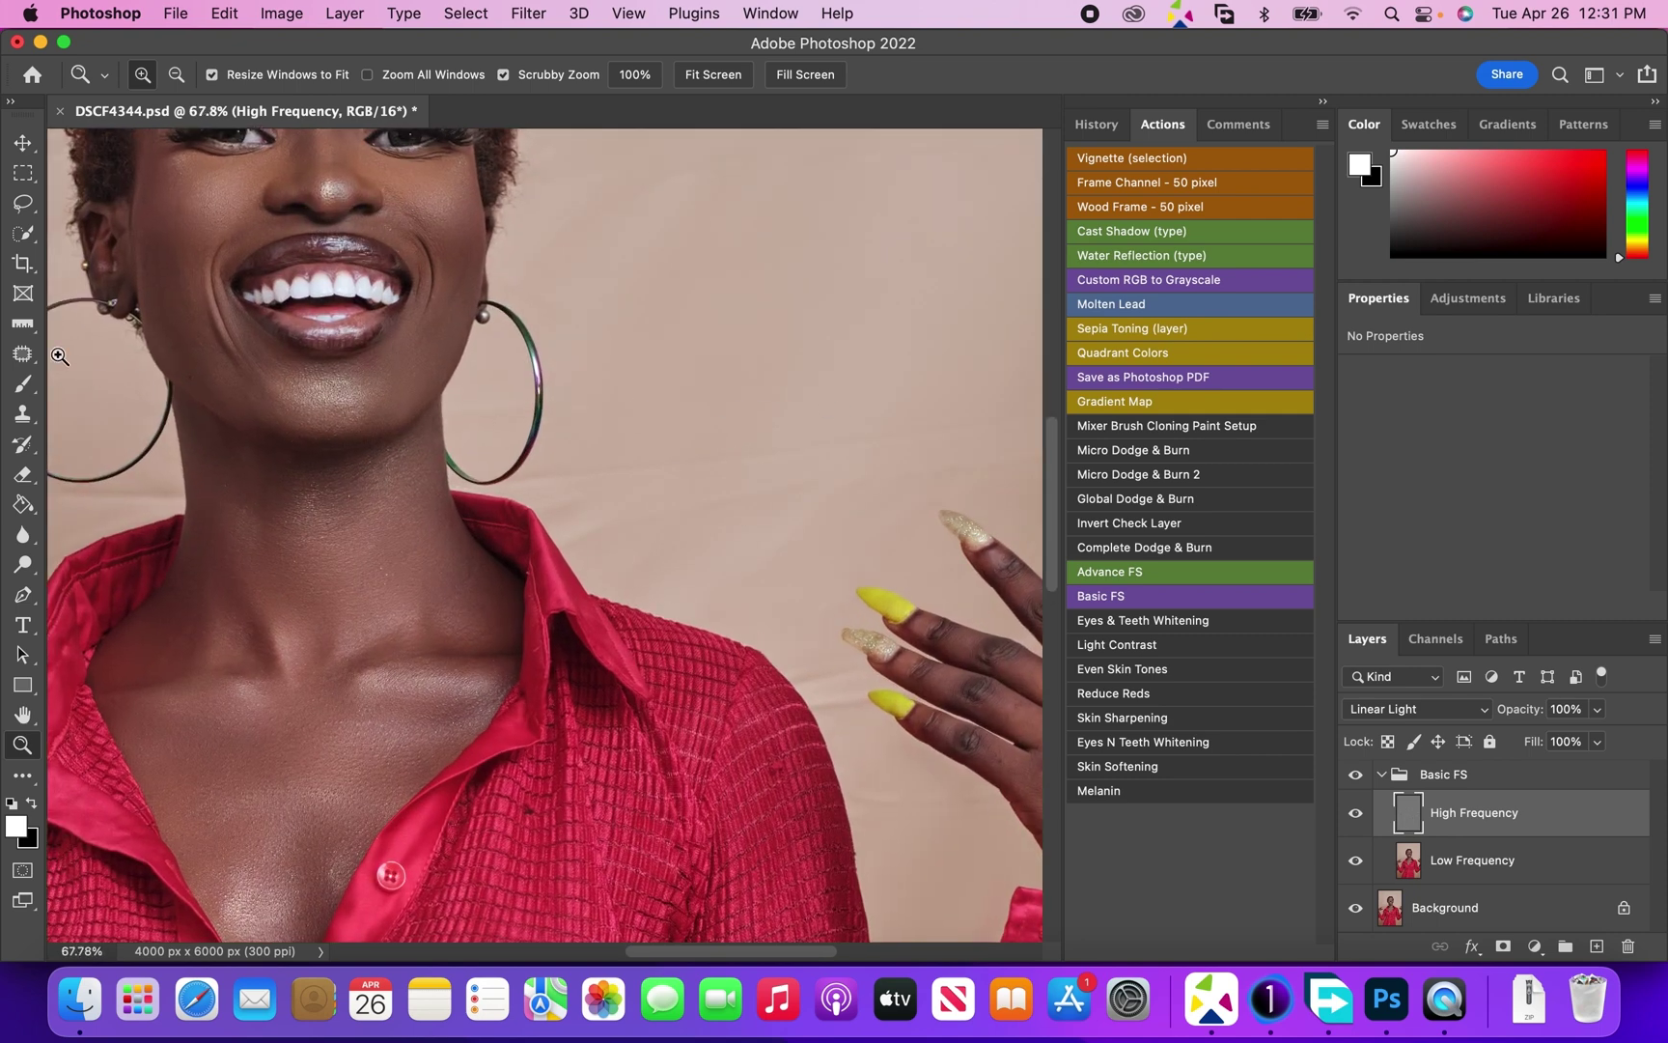
click(24, 355)
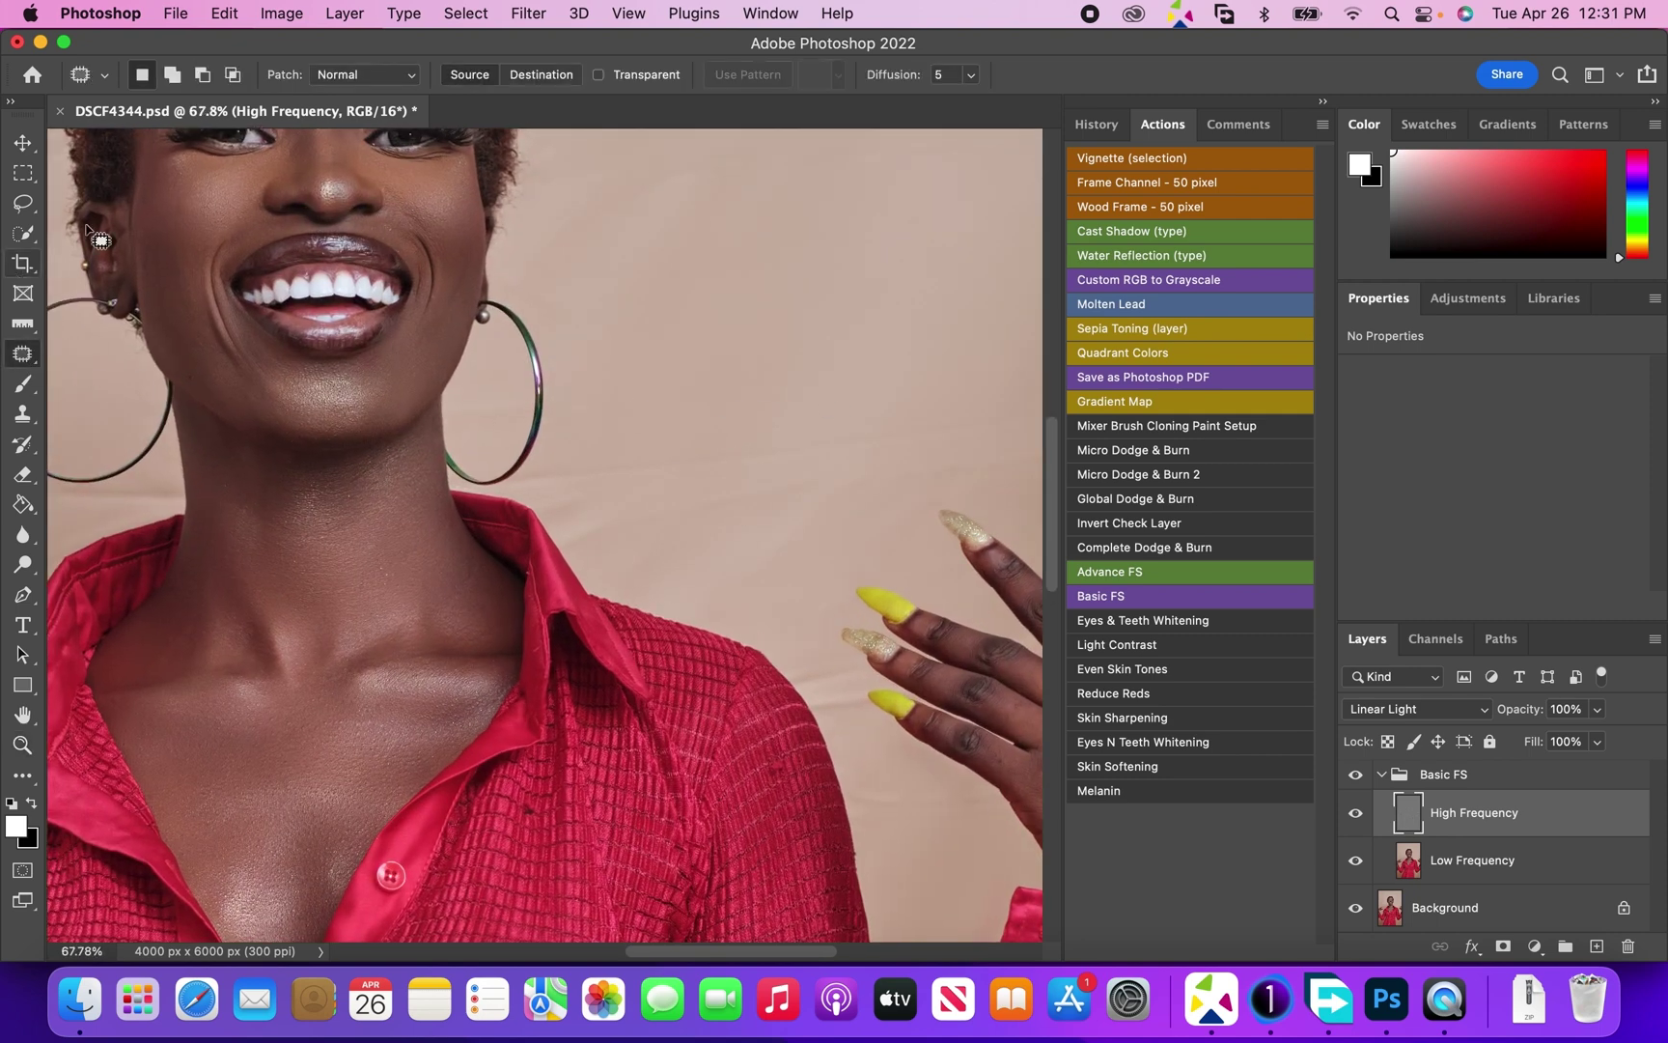
right_click(28, 355)
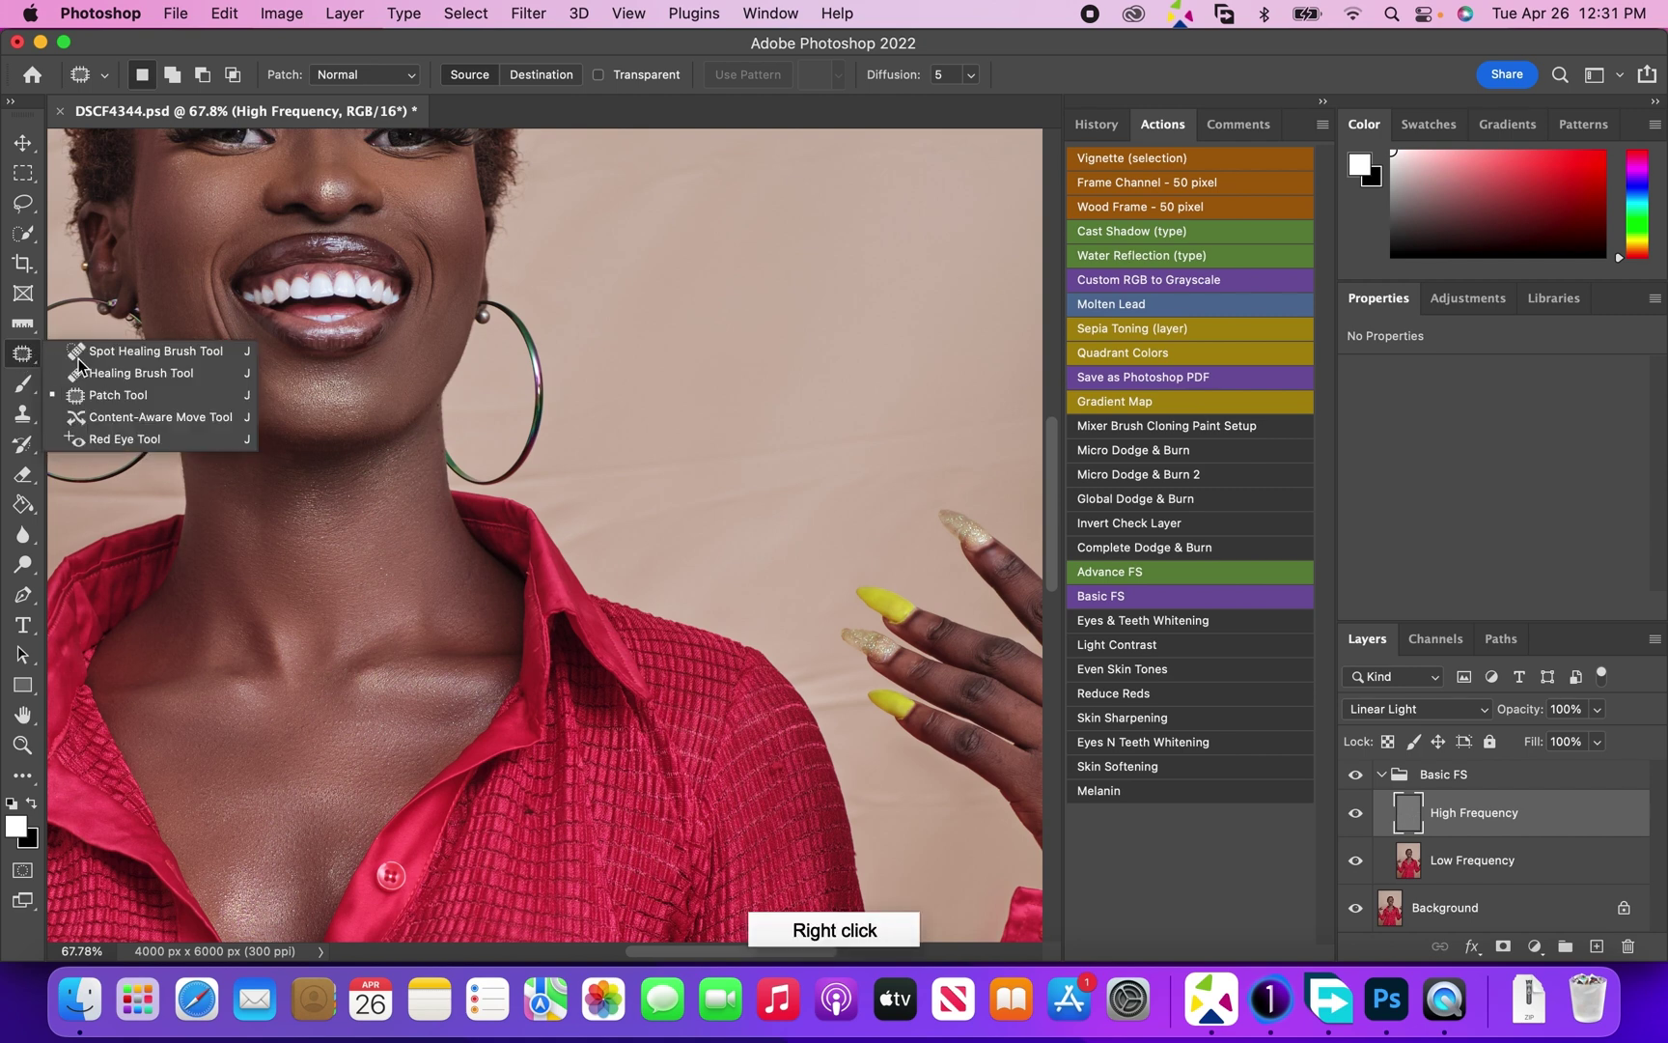
click(108, 393)
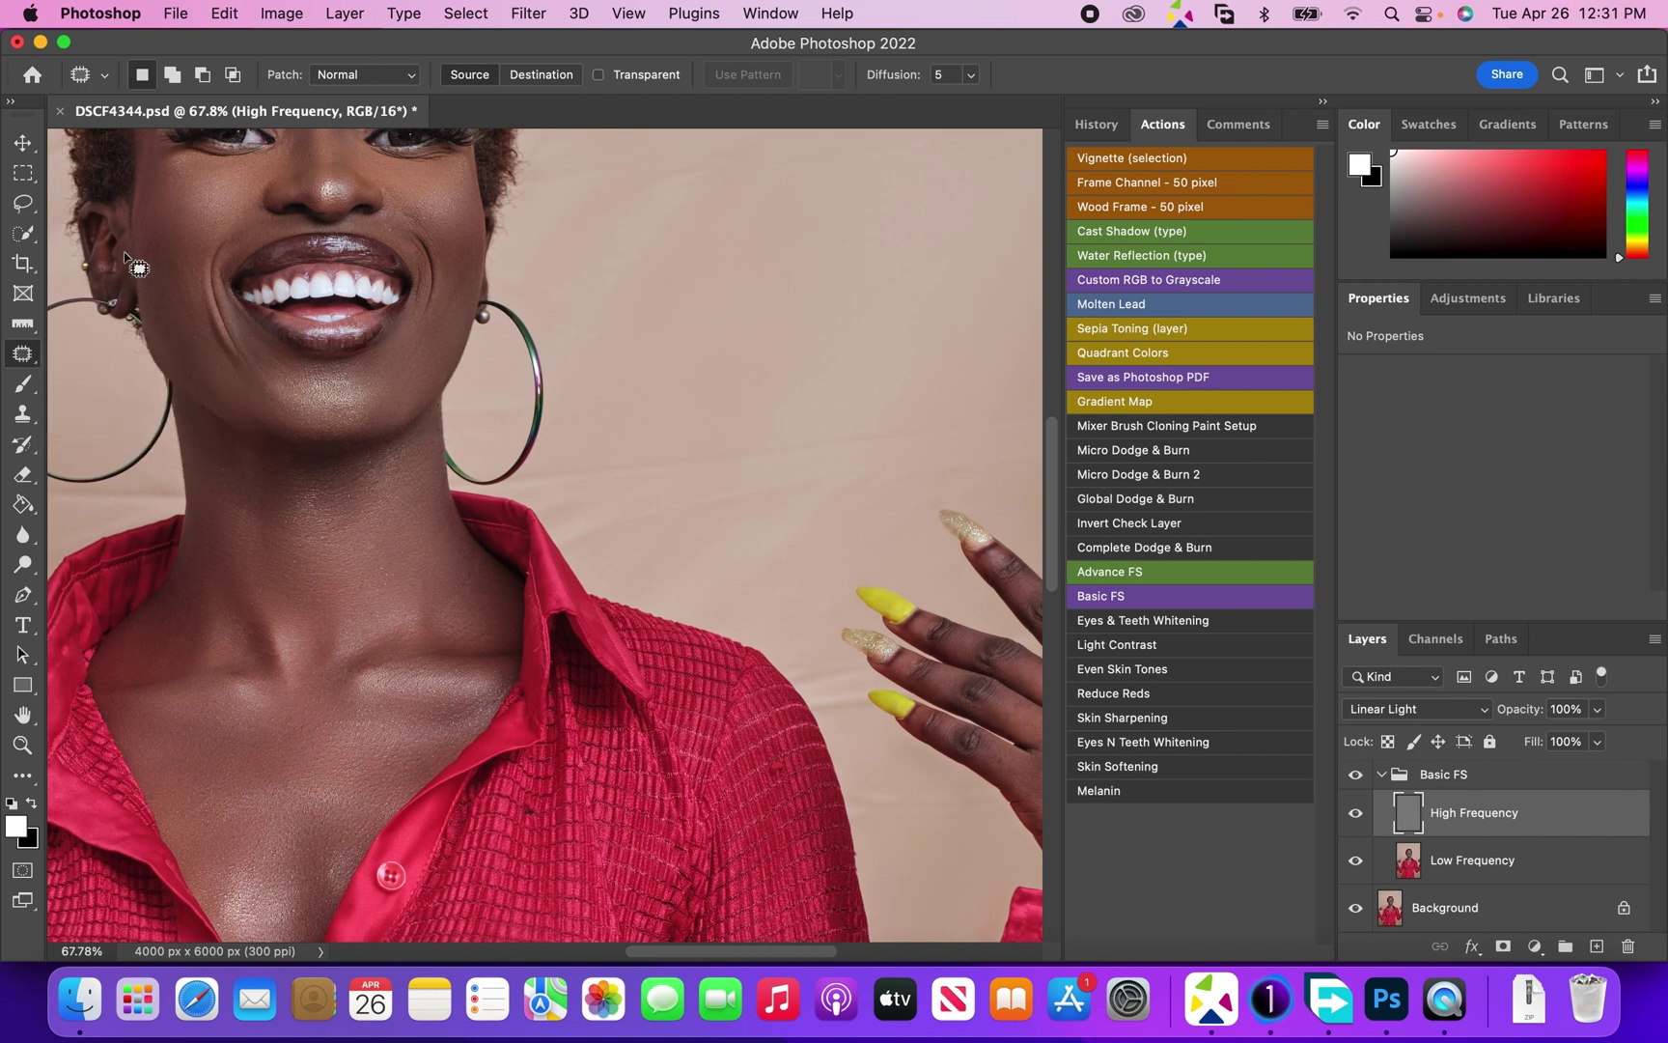
Step: Patch the long crease between the earring and the photo's right edge with clean backdrop from above, and deselect
drag(1052, 458, 1052, 455)
drag(770, 948, 859, 956)
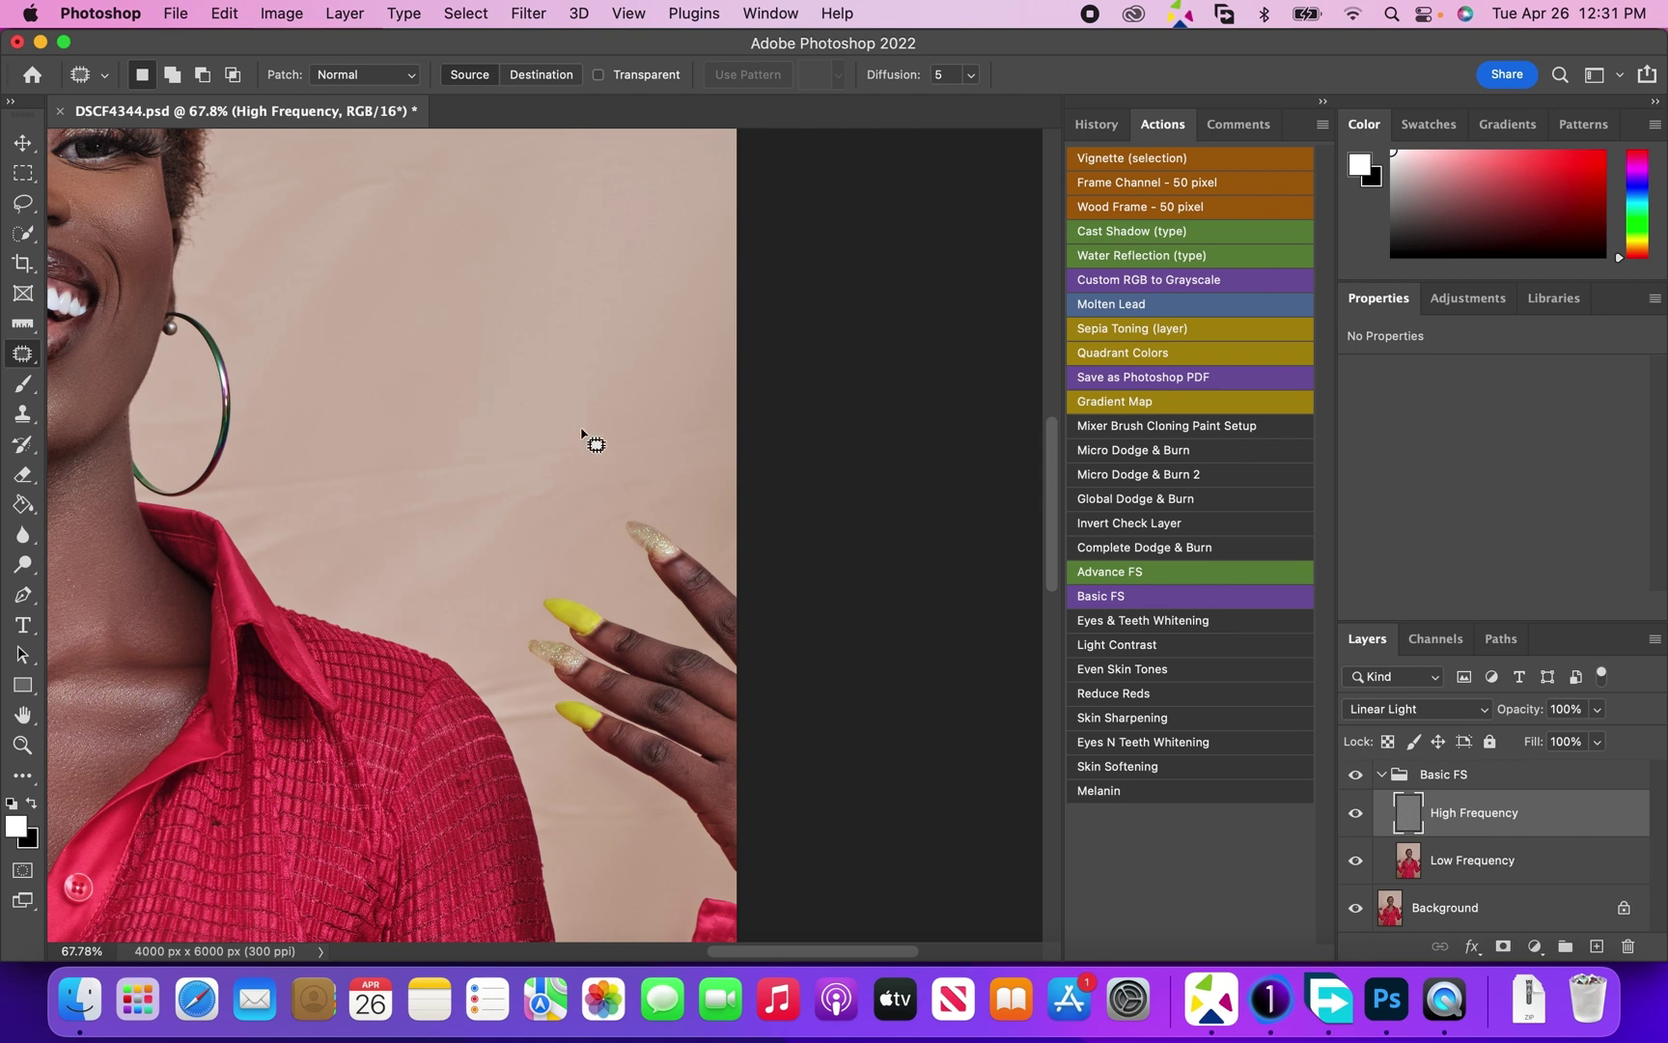
mouse_move(518, 435)
mouse_down()
mouse_move(401, 446)
mouse_move(238, 496)
mouse_move(296, 572)
mouse_move(532, 509)
mouse_move(745, 496)
mouse_move(773, 465)
mouse_move(751, 418)
mouse_move(714, 419)
mouse_up()
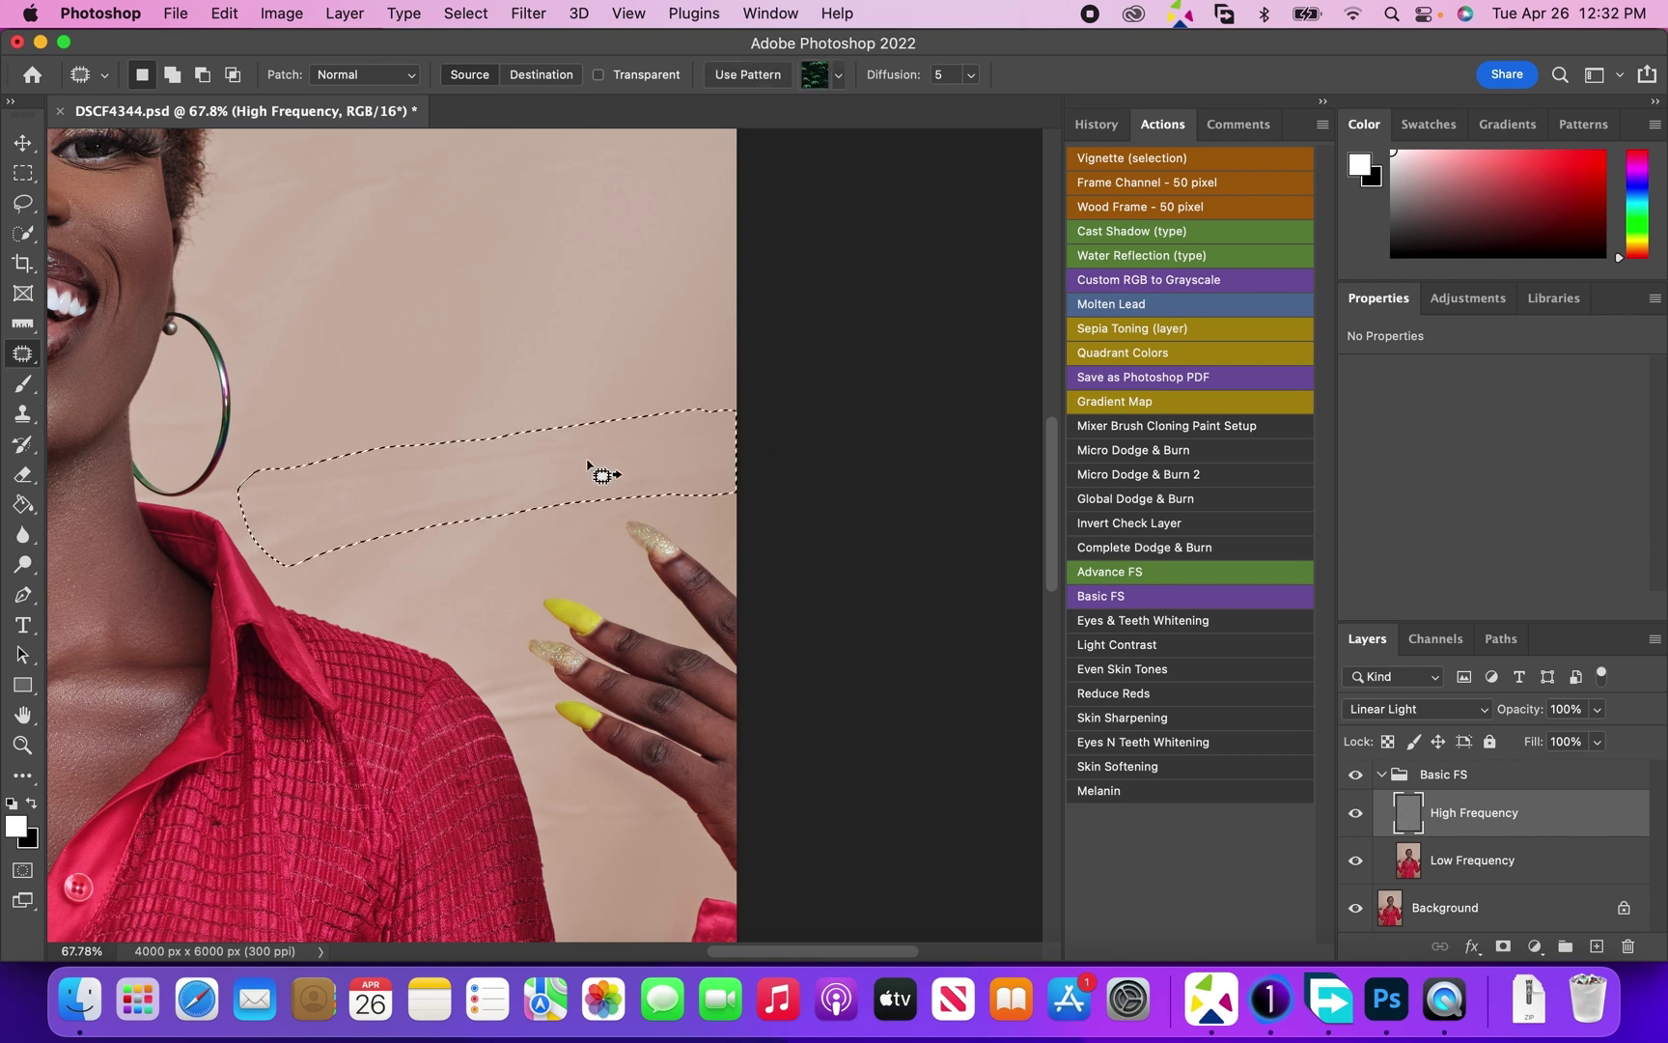
drag(585, 459, 585, 369)
key(super+d)
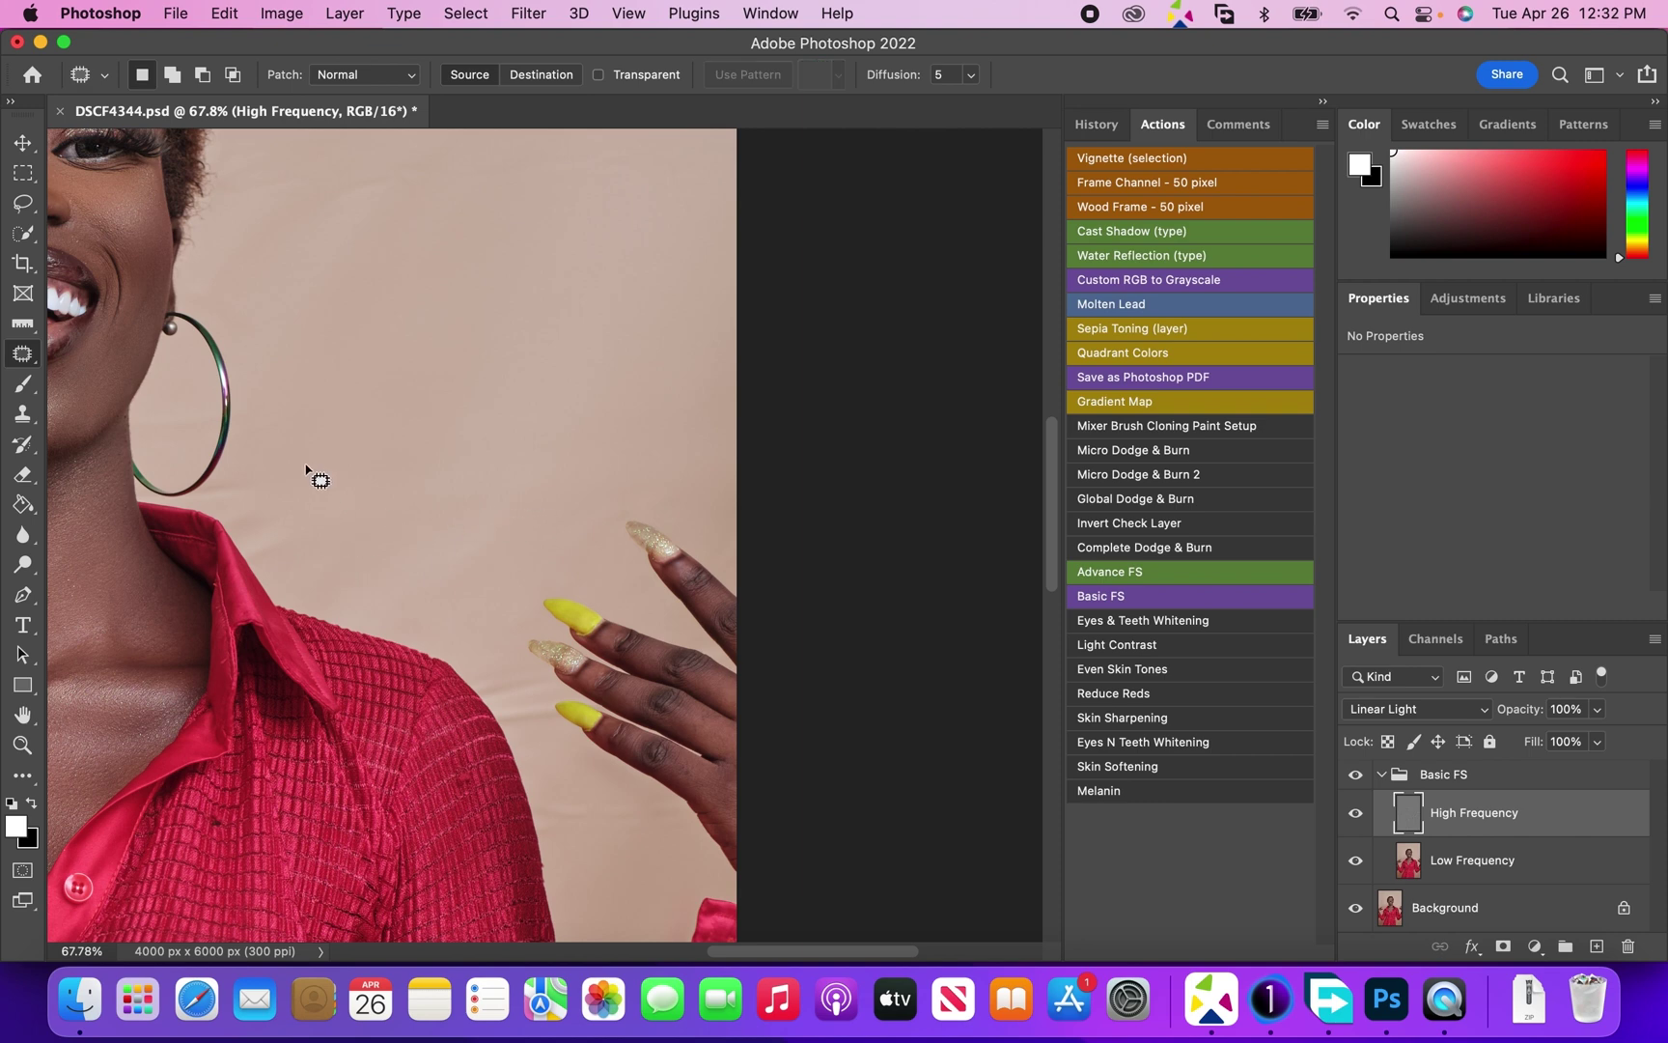
Step: Patch the small creased backdrop area between the earring and the shirt collar, and deselect
mouse_move(262, 465)
mouse_down()
mouse_move(204, 491)
mouse_move(253, 553)
mouse_move(275, 566)
mouse_move(326, 521)
mouse_up()
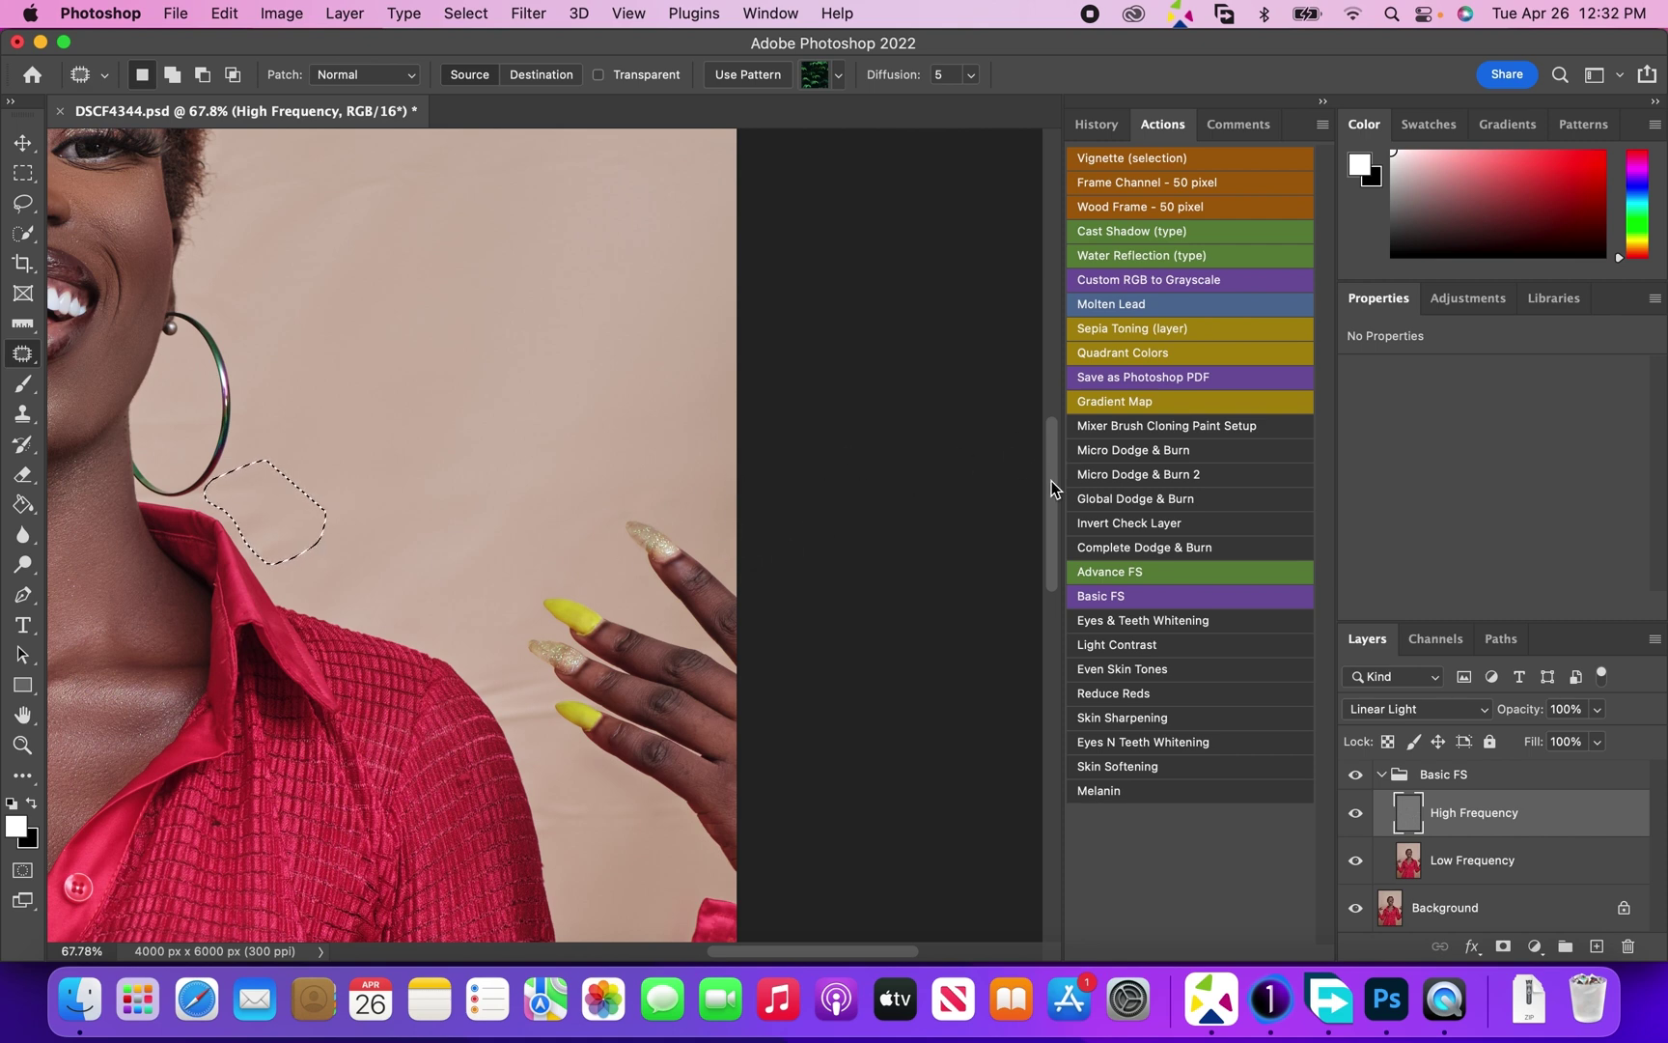
drag(1048, 476, 1042, 440)
scroll(1044, 449, up, 2)
key(super+d)
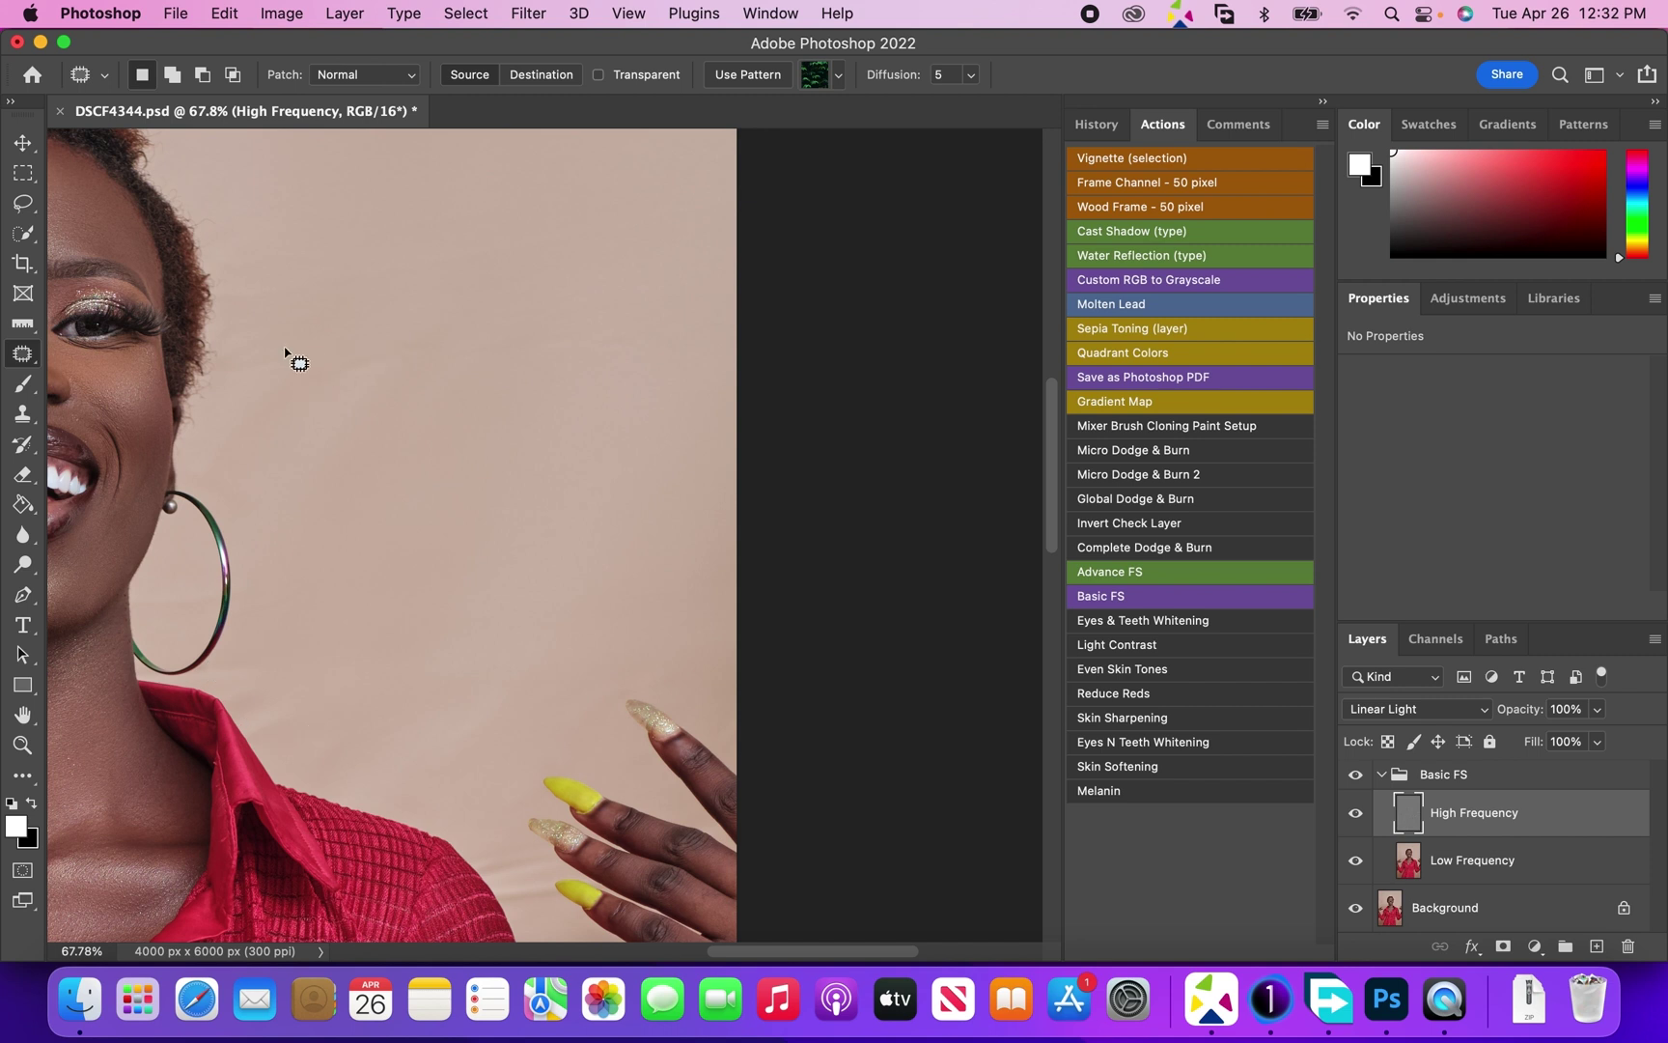
Step: Patch the creased backdrop between the face and the photo's right edge with clean backdrop from higher up
mouse_move(423, 364)
mouse_down()
mouse_move(293, 415)
mouse_move(256, 416)
mouse_move(232, 392)
mouse_move(230, 355)
mouse_move(260, 320)
mouse_move(443, 324)
mouse_move(431, 434)
mouse_up()
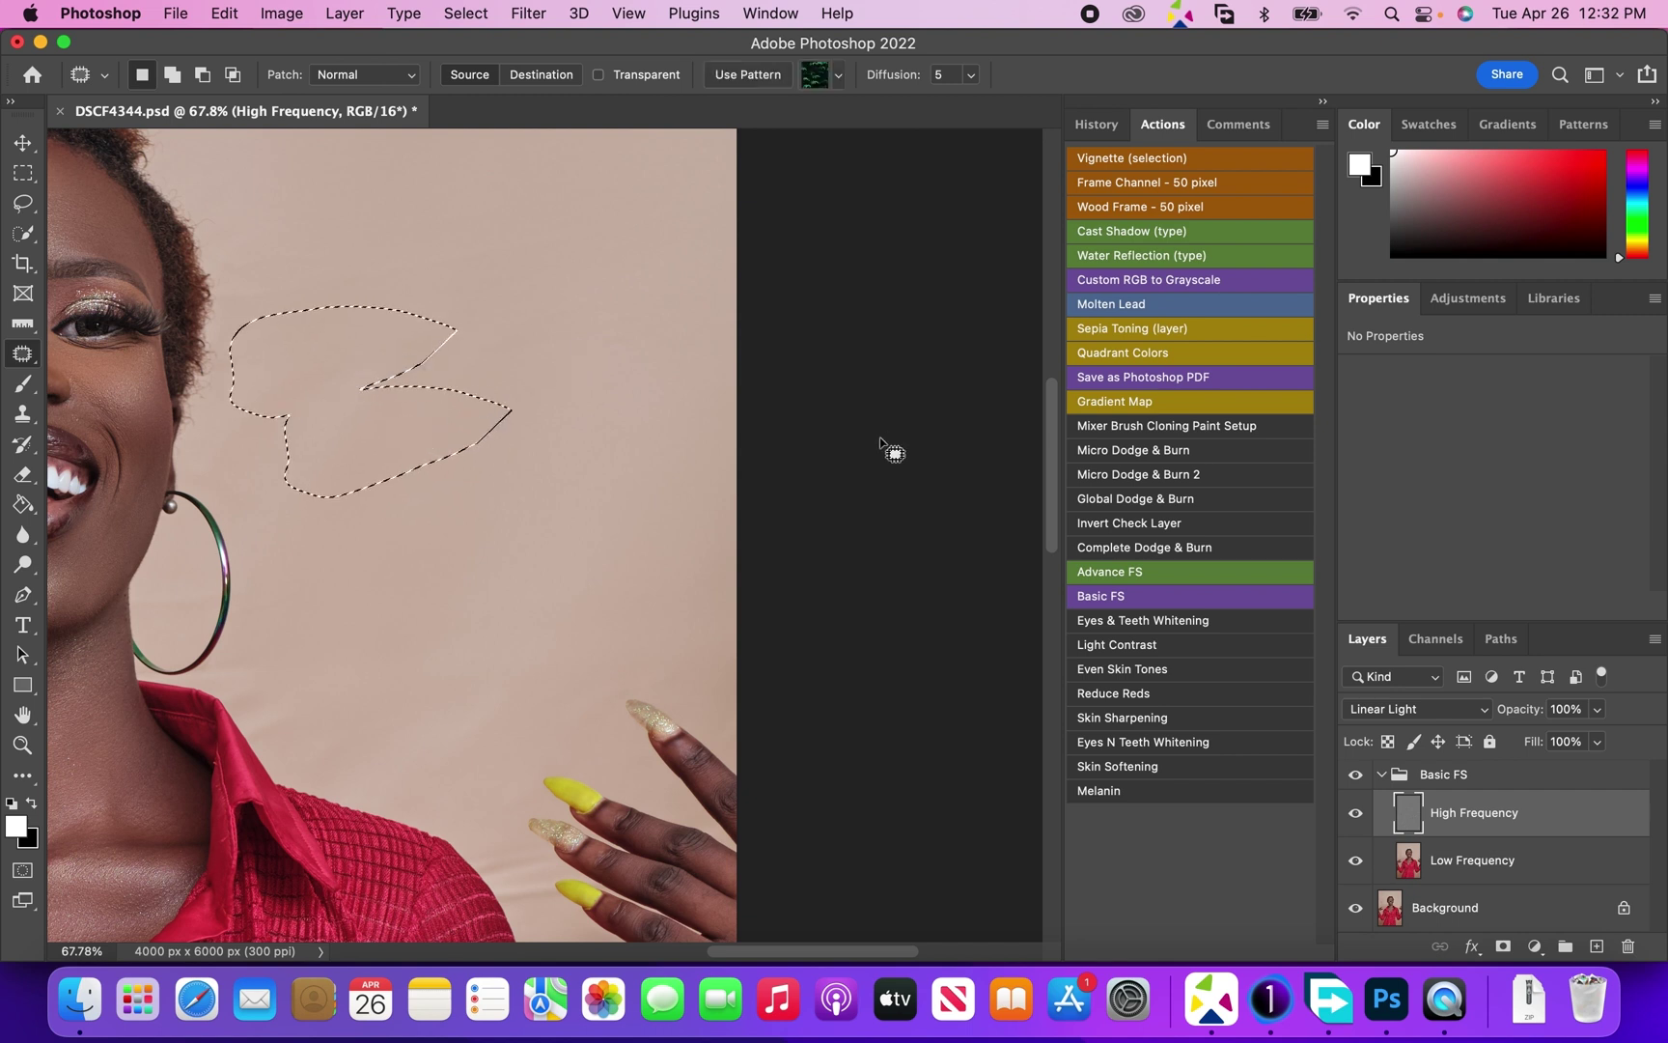
scroll(1038, 473, up, 5)
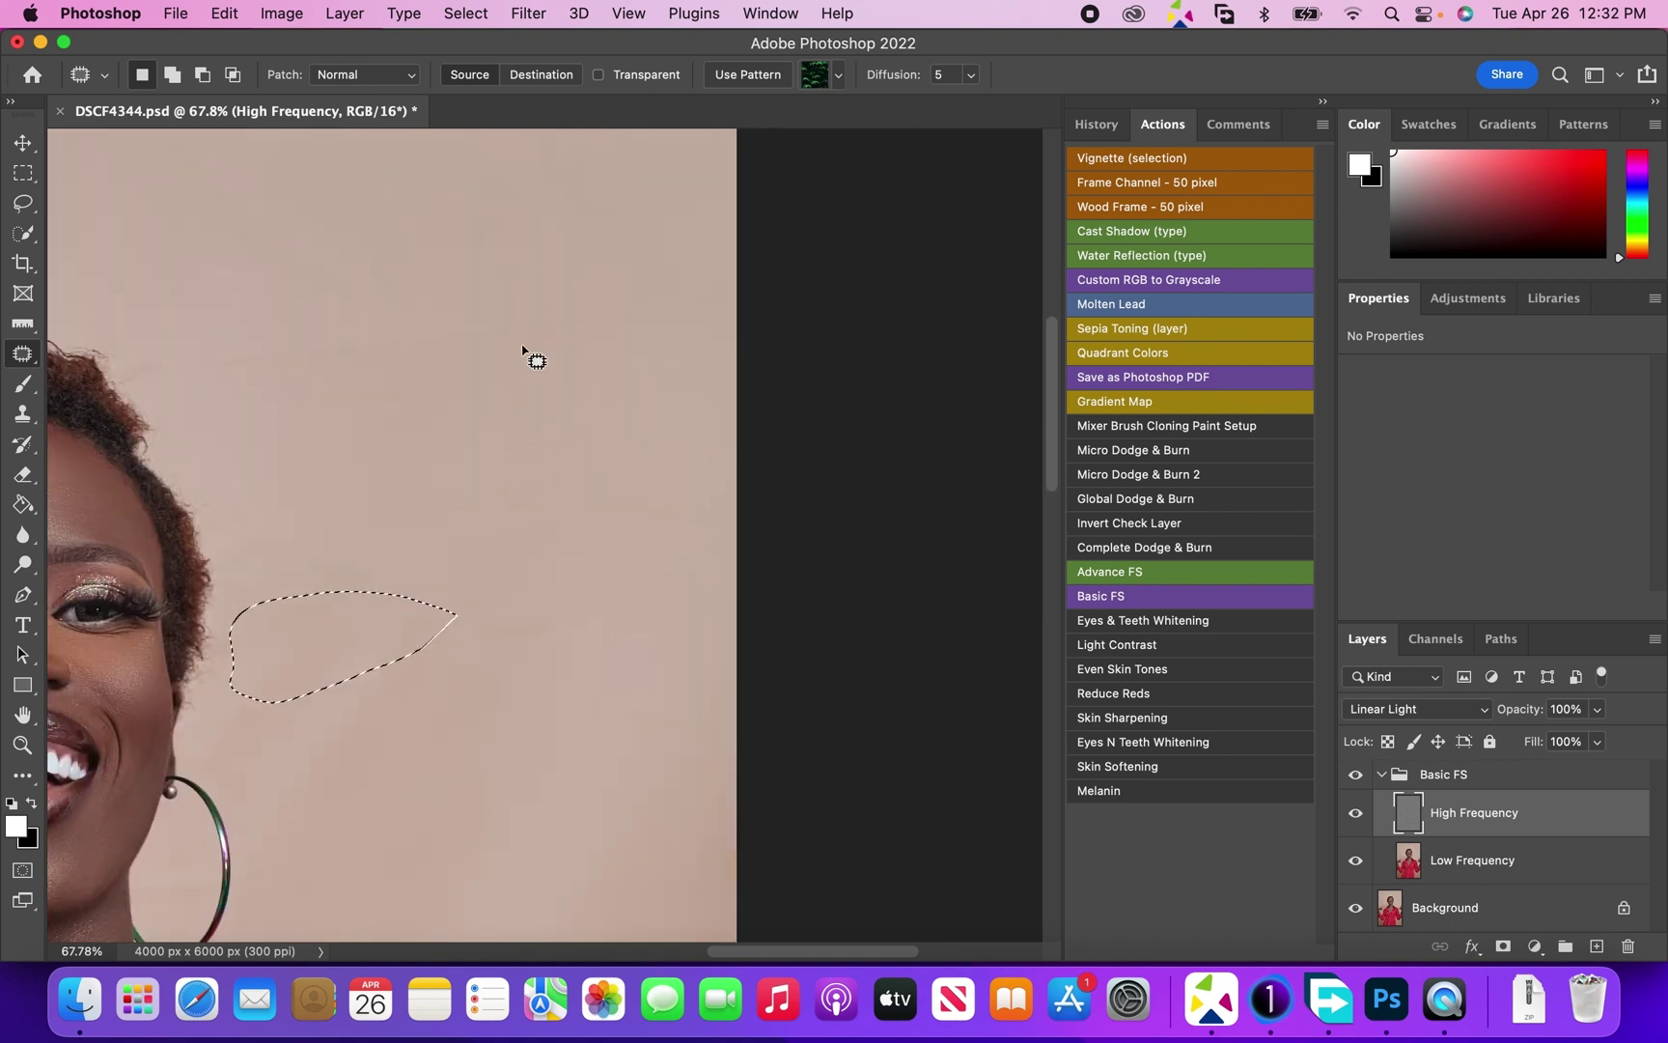
mouse_move(523, 346)
mouse_down()
mouse_move(182, 399)
mouse_move(179, 341)
mouse_move(492, 283)
mouse_move(663, 272)
mouse_up()
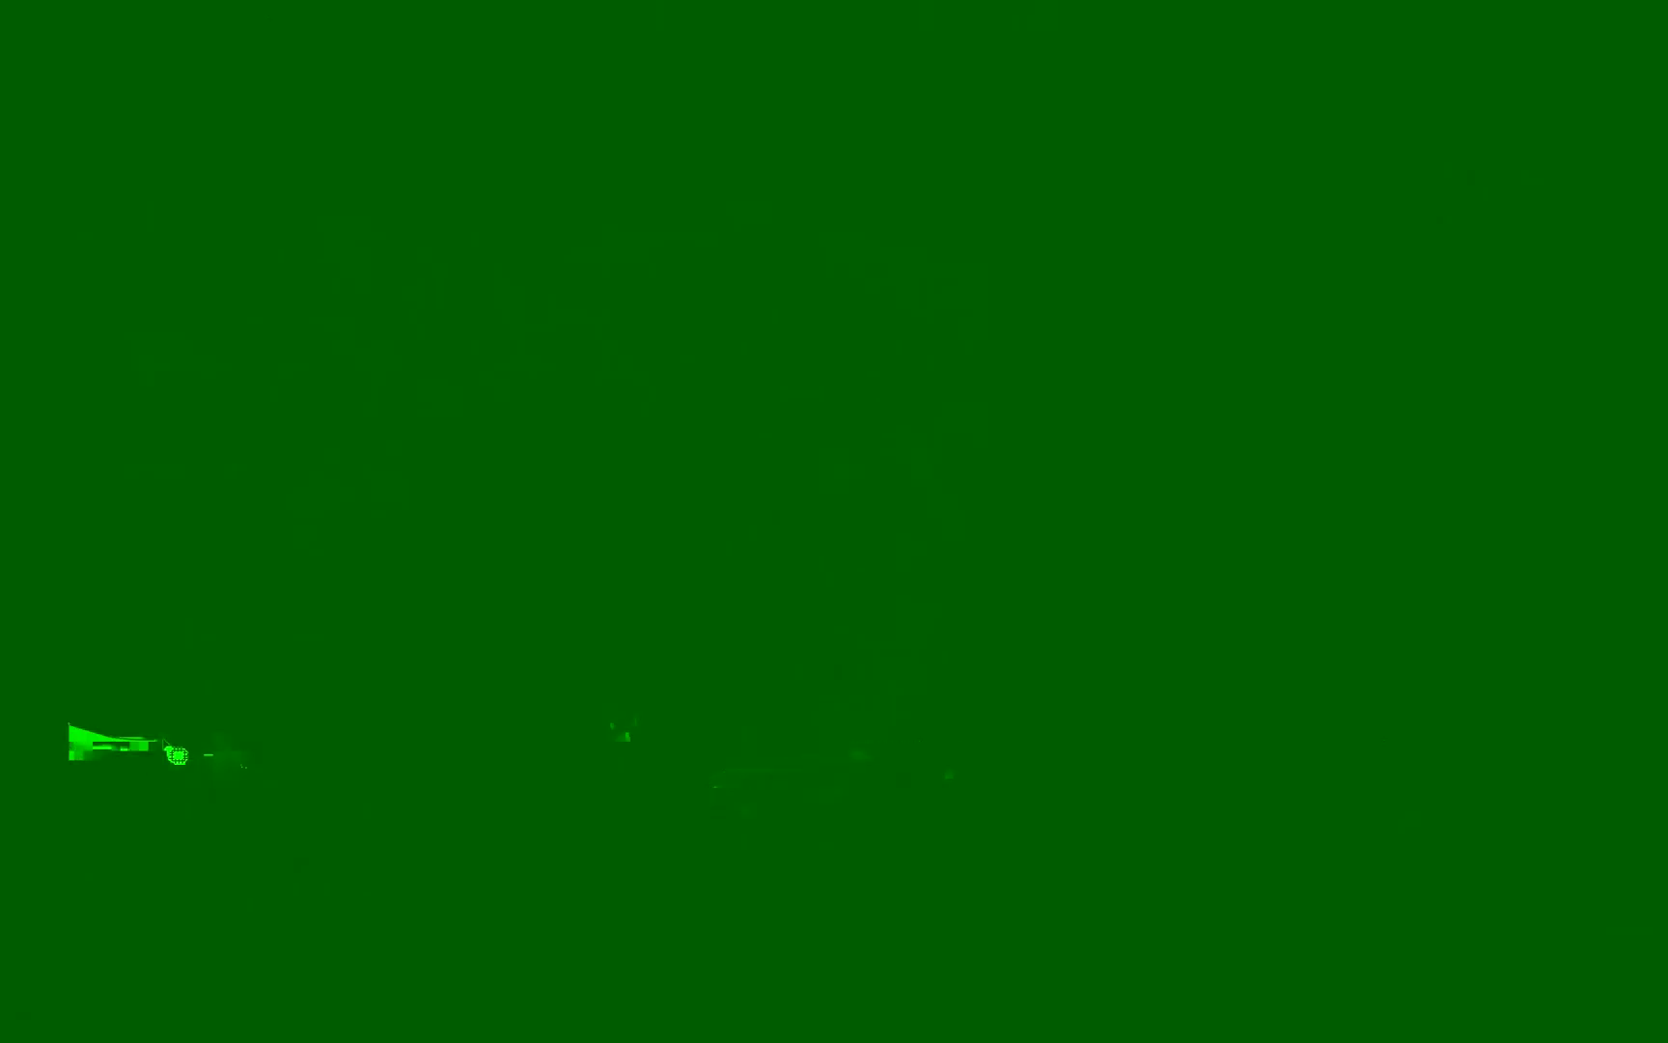
Step: Patch the backdrop creases running from the left hoop earring across the raised hand to the photo's left edge
mouse_move(163, 740)
mouse_down()
mouse_move(322, 761)
mouse_move(236, 785)
mouse_move(56, 771)
mouse_up()
drag(303, 780, 303, 712)
click(456, 775)
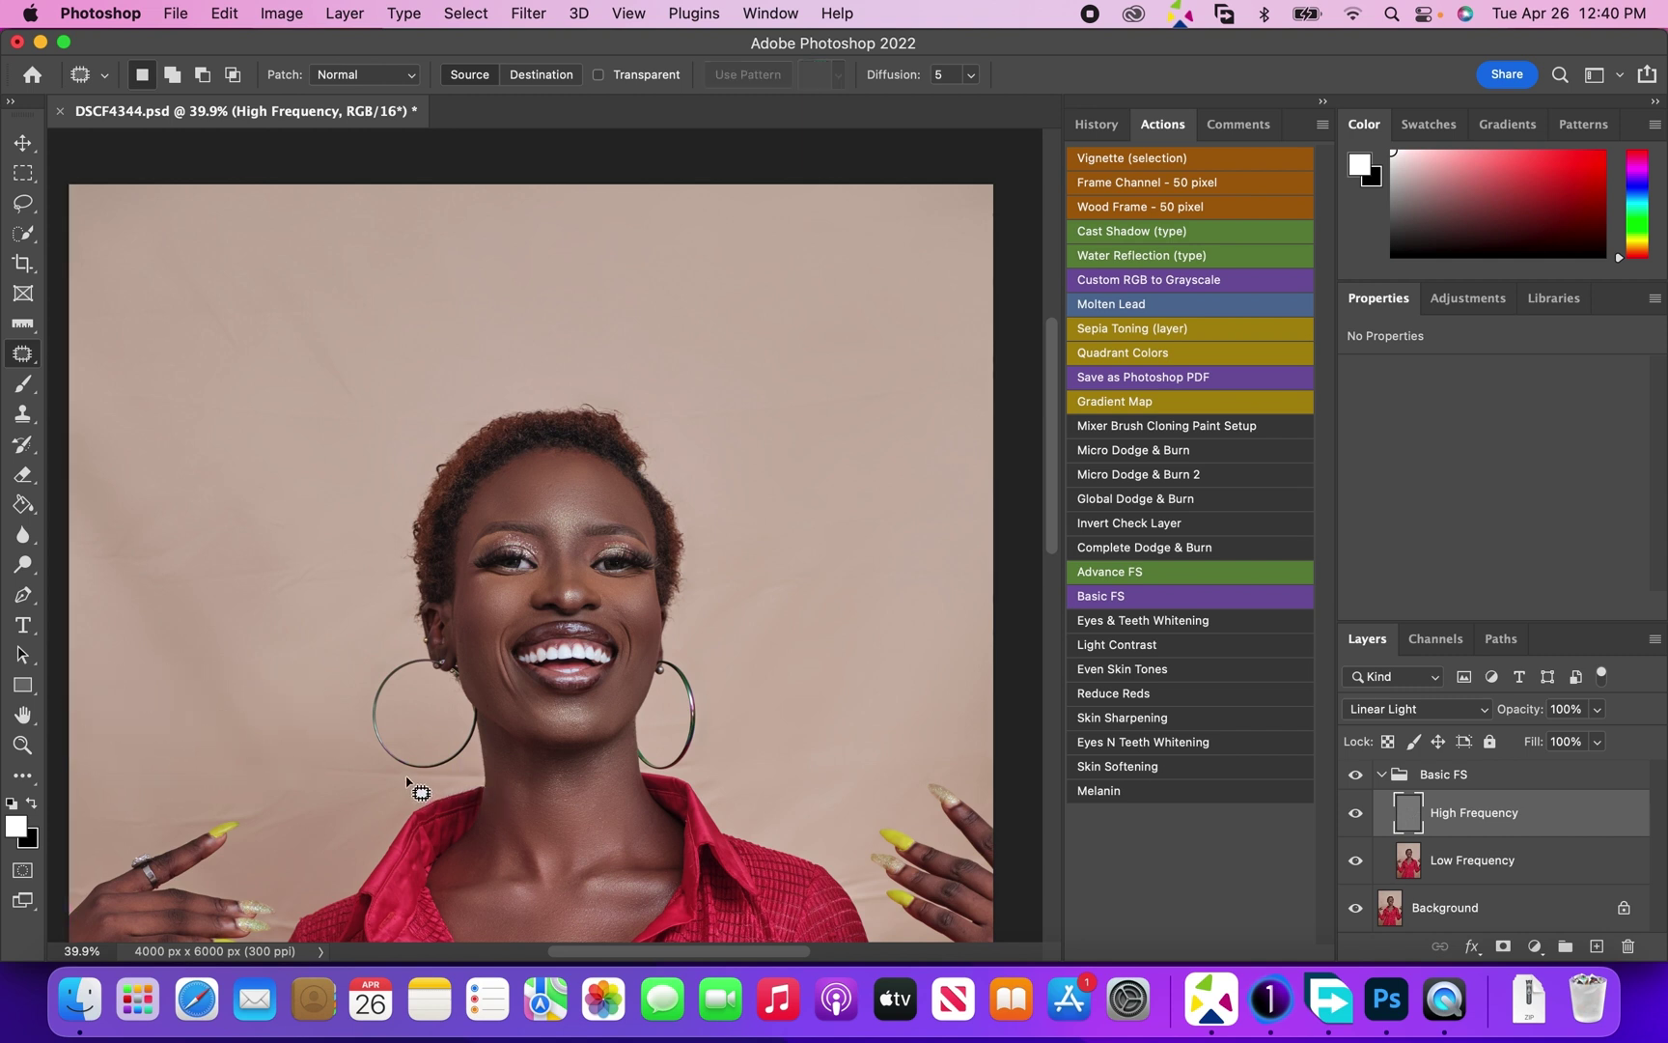
mouse_move(406, 778)
mouse_down()
mouse_move(339, 784)
mouse_move(304, 766)
mouse_move(478, 768)
mouse_move(460, 786)
mouse_move(212, 761)
mouse_up()
mouse_move(87, 799)
mouse_down()
mouse_move(126, 795)
mouse_move(156, 816)
mouse_move(150, 837)
mouse_move(80, 828)
mouse_up()
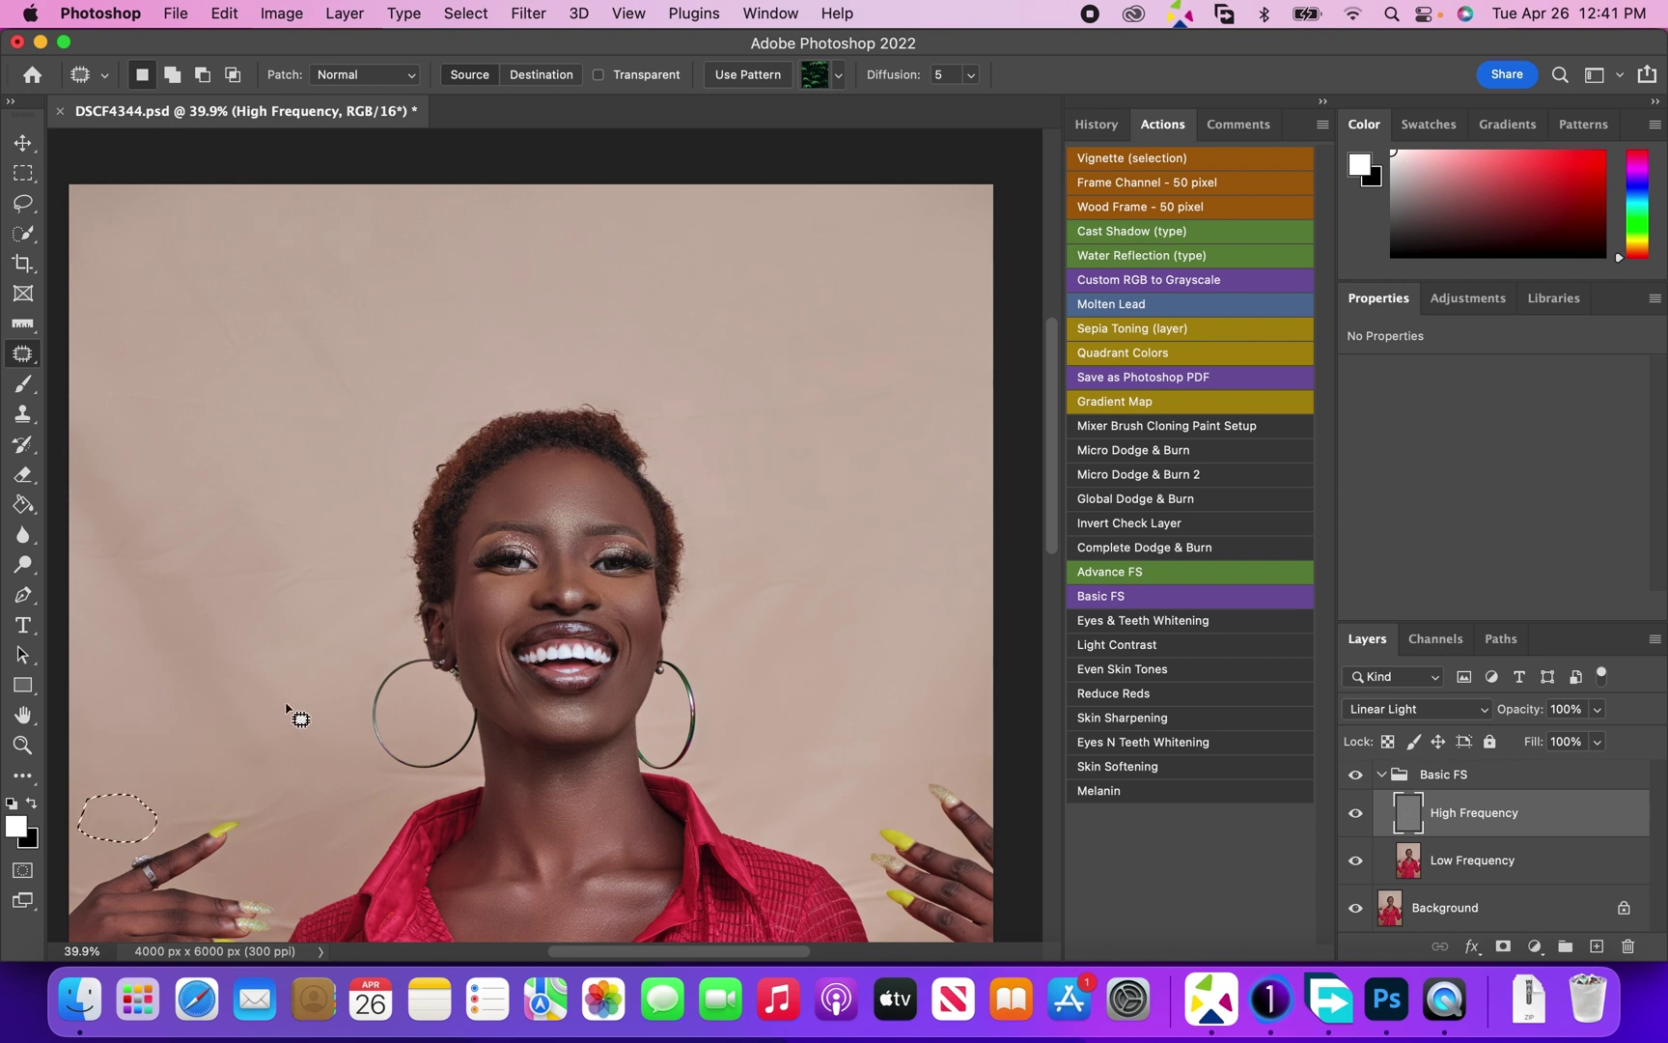
mouse_move(208, 791)
mouse_down()
mouse_move(156, 812)
mouse_move(157, 830)
mouse_move(243, 802)
mouse_move(237, 783)
mouse_move(215, 799)
mouse_move(289, 773)
mouse_move(250, 827)
mouse_move(299, 835)
mouse_move(369, 815)
mouse_move(401, 784)
mouse_move(334, 793)
mouse_move(274, 730)
mouse_move(299, 697)
mouse_up()
Step: Patch the long crease beside the top of the hair and the one between the collar and right-side fingers, and deselect
mouse_move(805, 417)
mouse_down()
mouse_move(707, 425)
mouse_move(675, 393)
mouse_move(962, 361)
mouse_move(959, 392)
mouse_move(913, 419)
mouse_up()
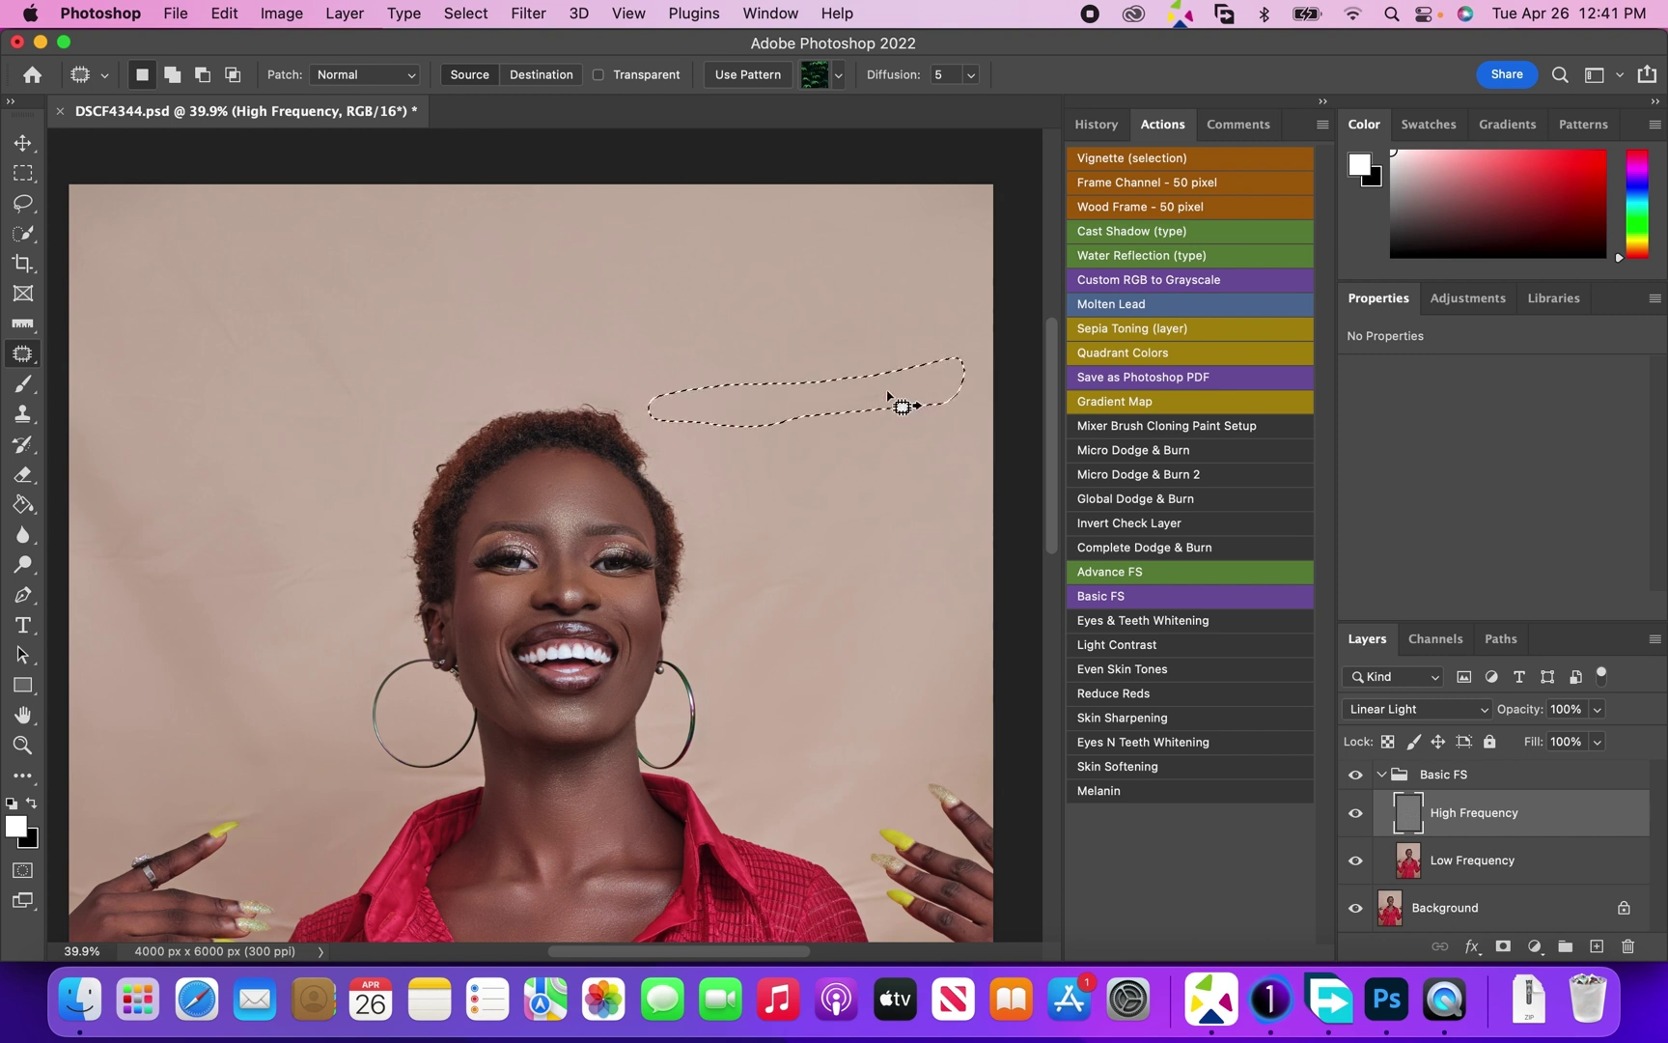
click(775, 480)
mouse_move(862, 864)
mouse_down()
mouse_move(846, 878)
mouse_move(864, 910)
mouse_move(881, 889)
mouse_move(837, 803)
mouse_up()
click(843, 836)
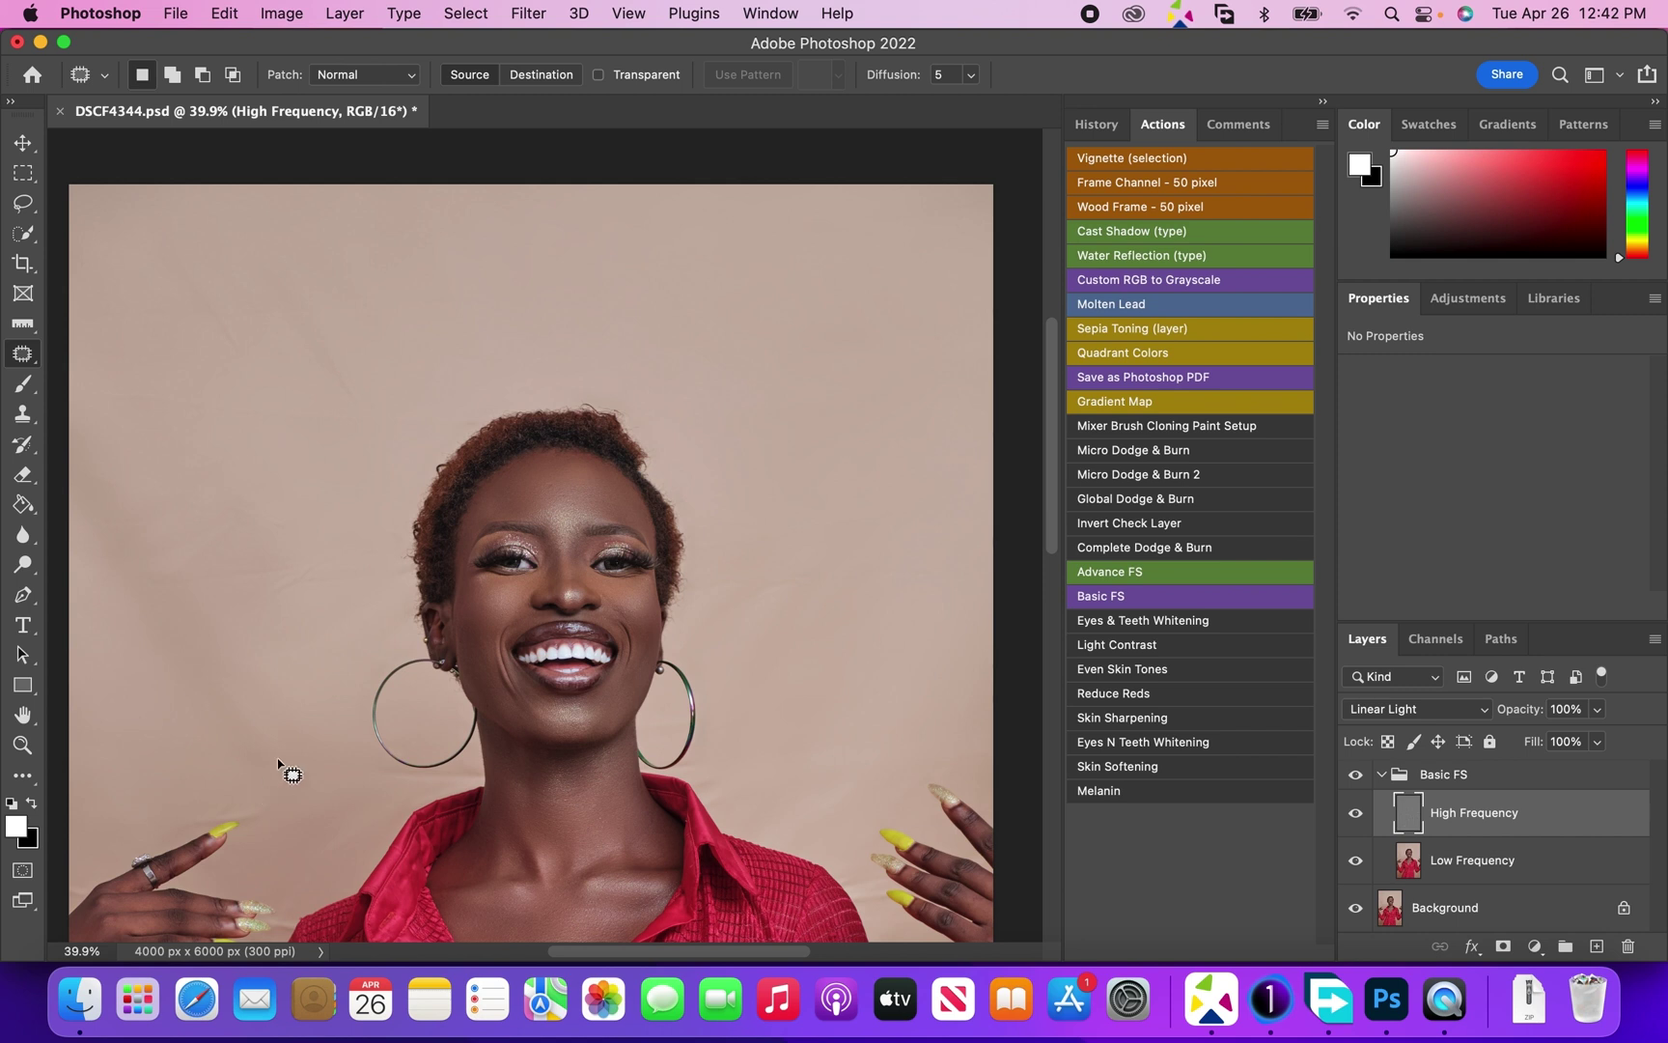
Step: Clone clean backdrop over the crease running from below the left hoop earring toward the fingertips with the Clone Stamp Tool
click(24, 418)
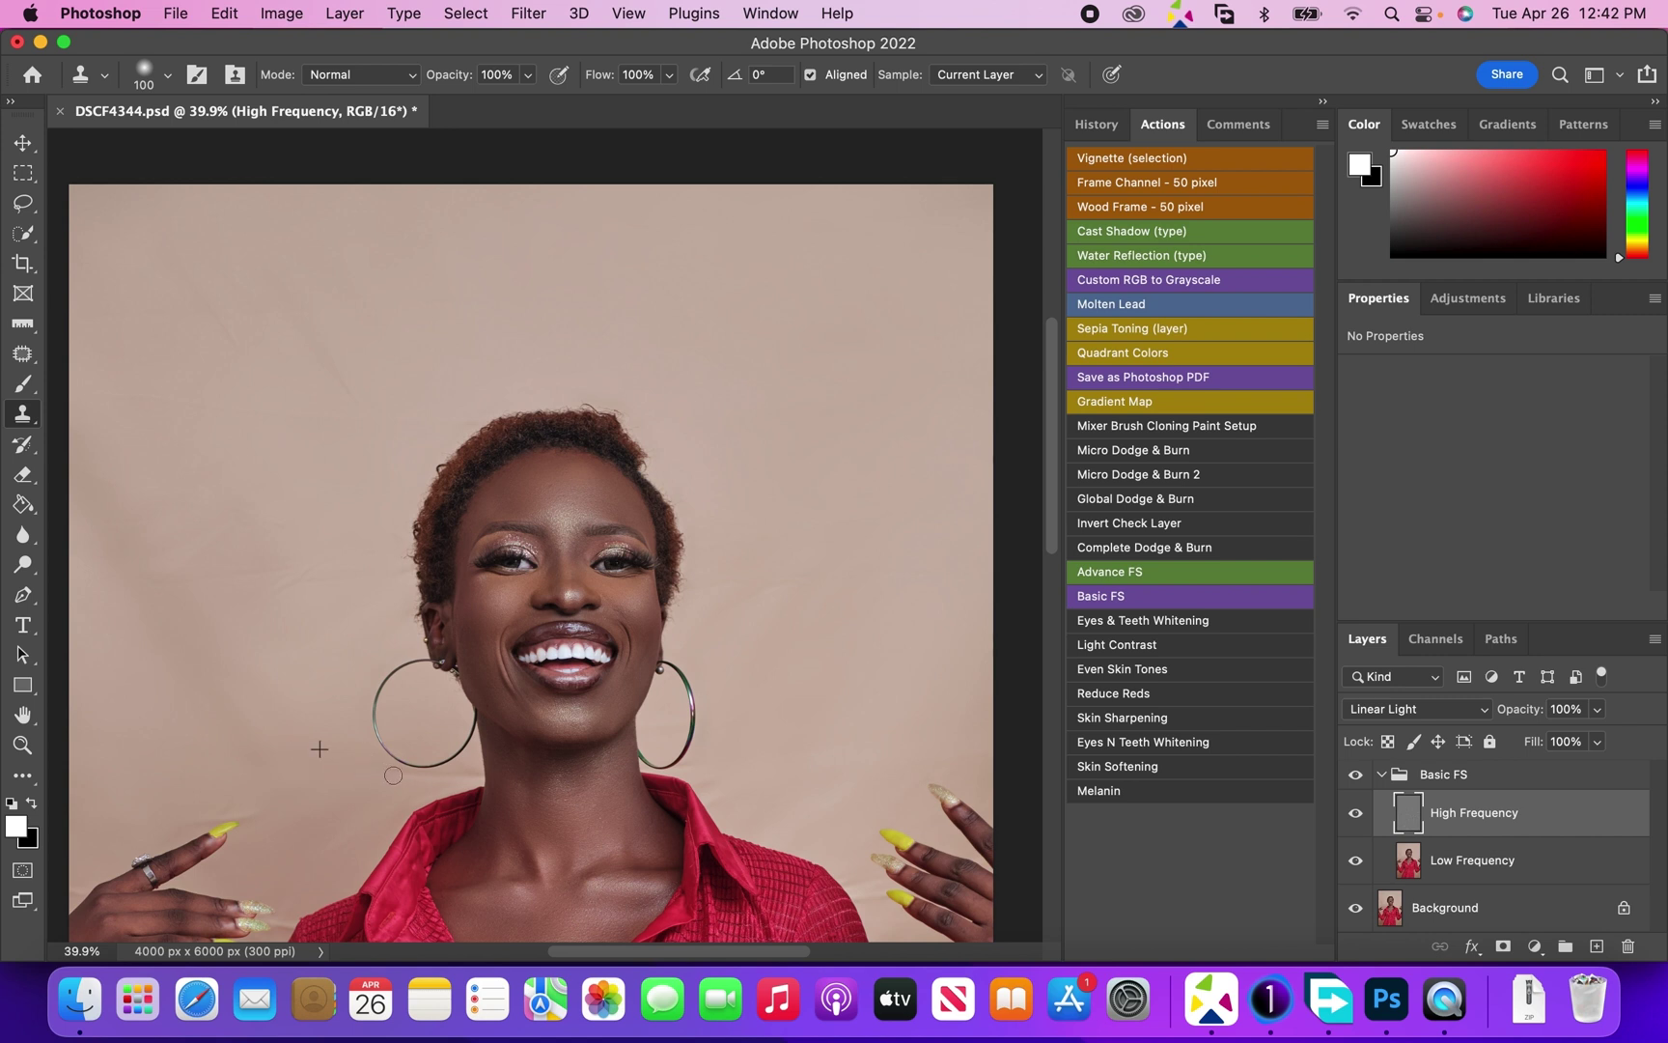
alt+click(322, 792)
drag(406, 783, 372, 795)
drag(266, 808, 249, 817)
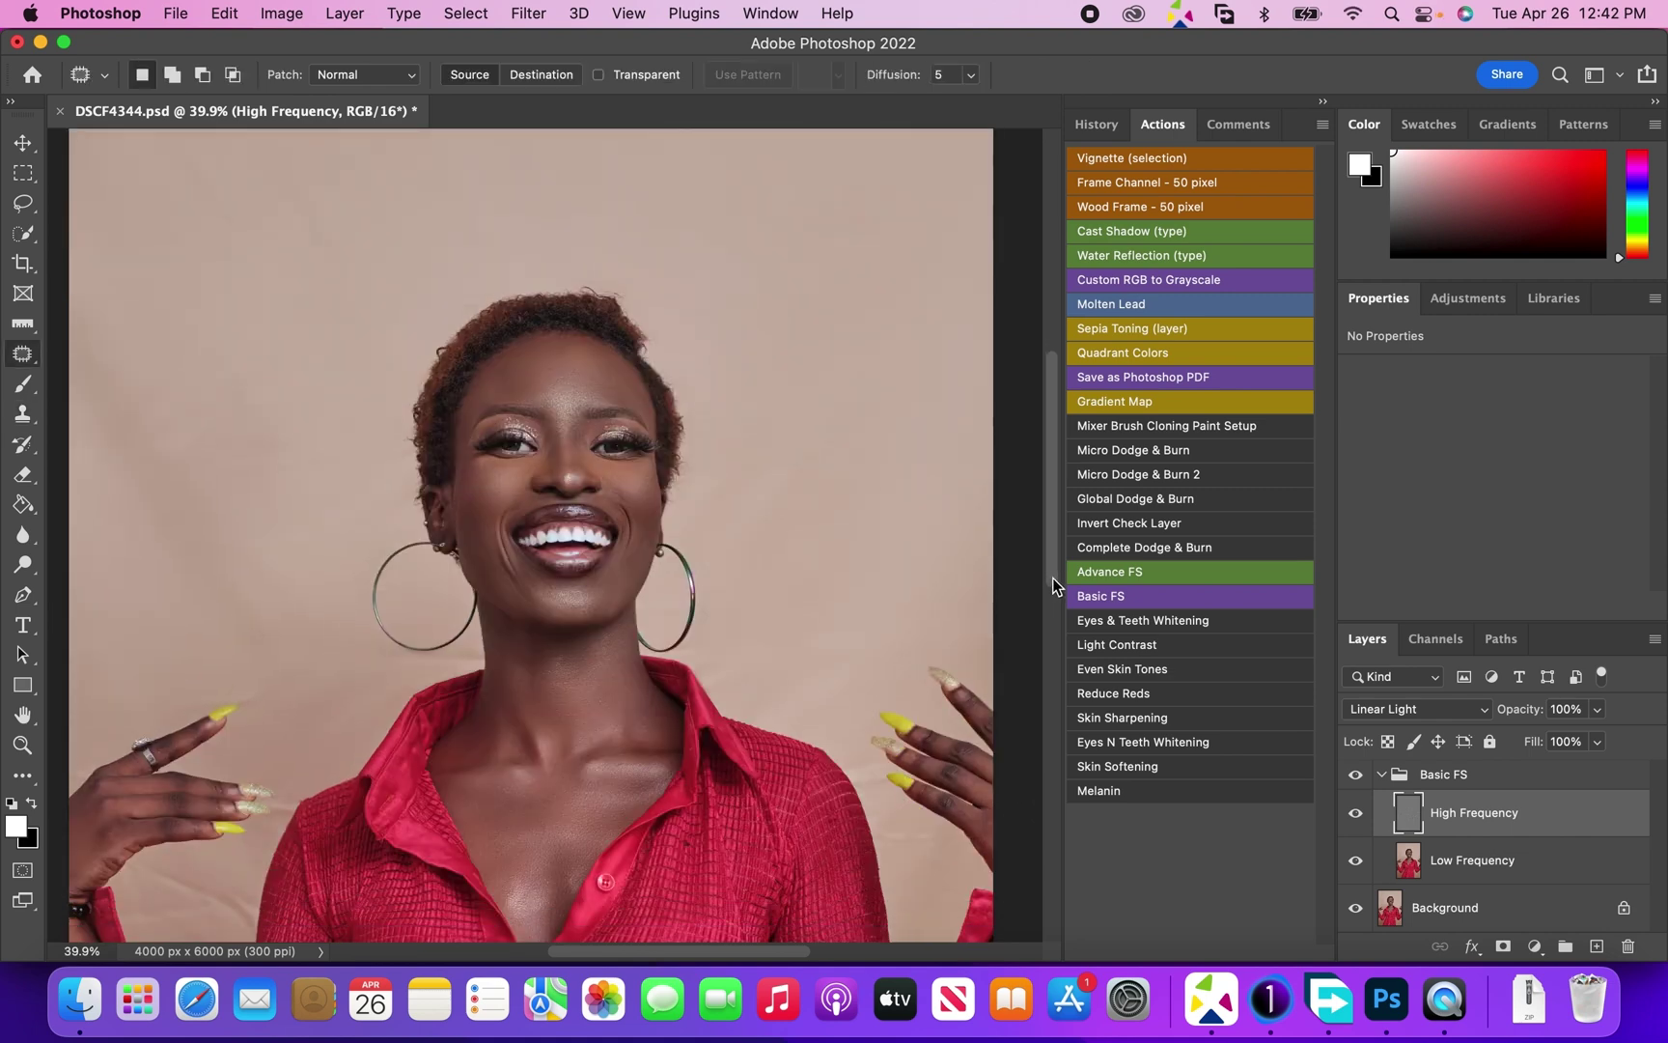
Step: Patch the small creased backdrop area beside the hair at eye level on the photo's right half, and deselect
scroll(934, 547, up, 6)
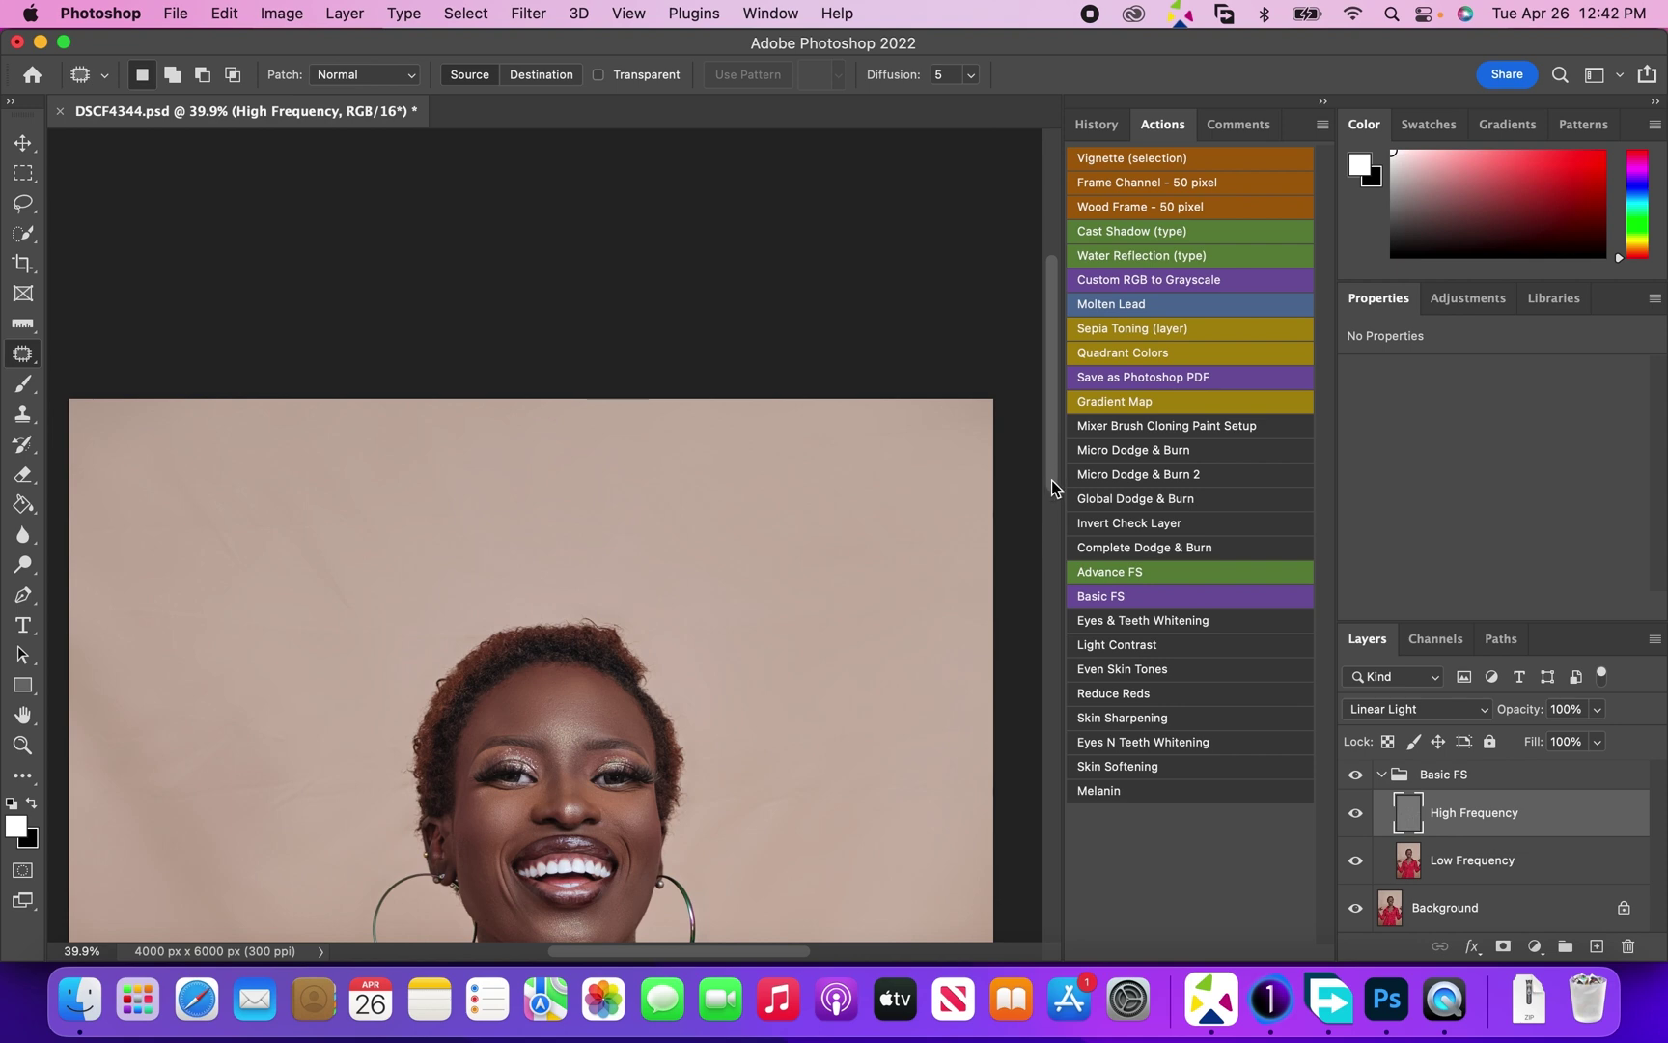
drag(1053, 492, 1054, 581)
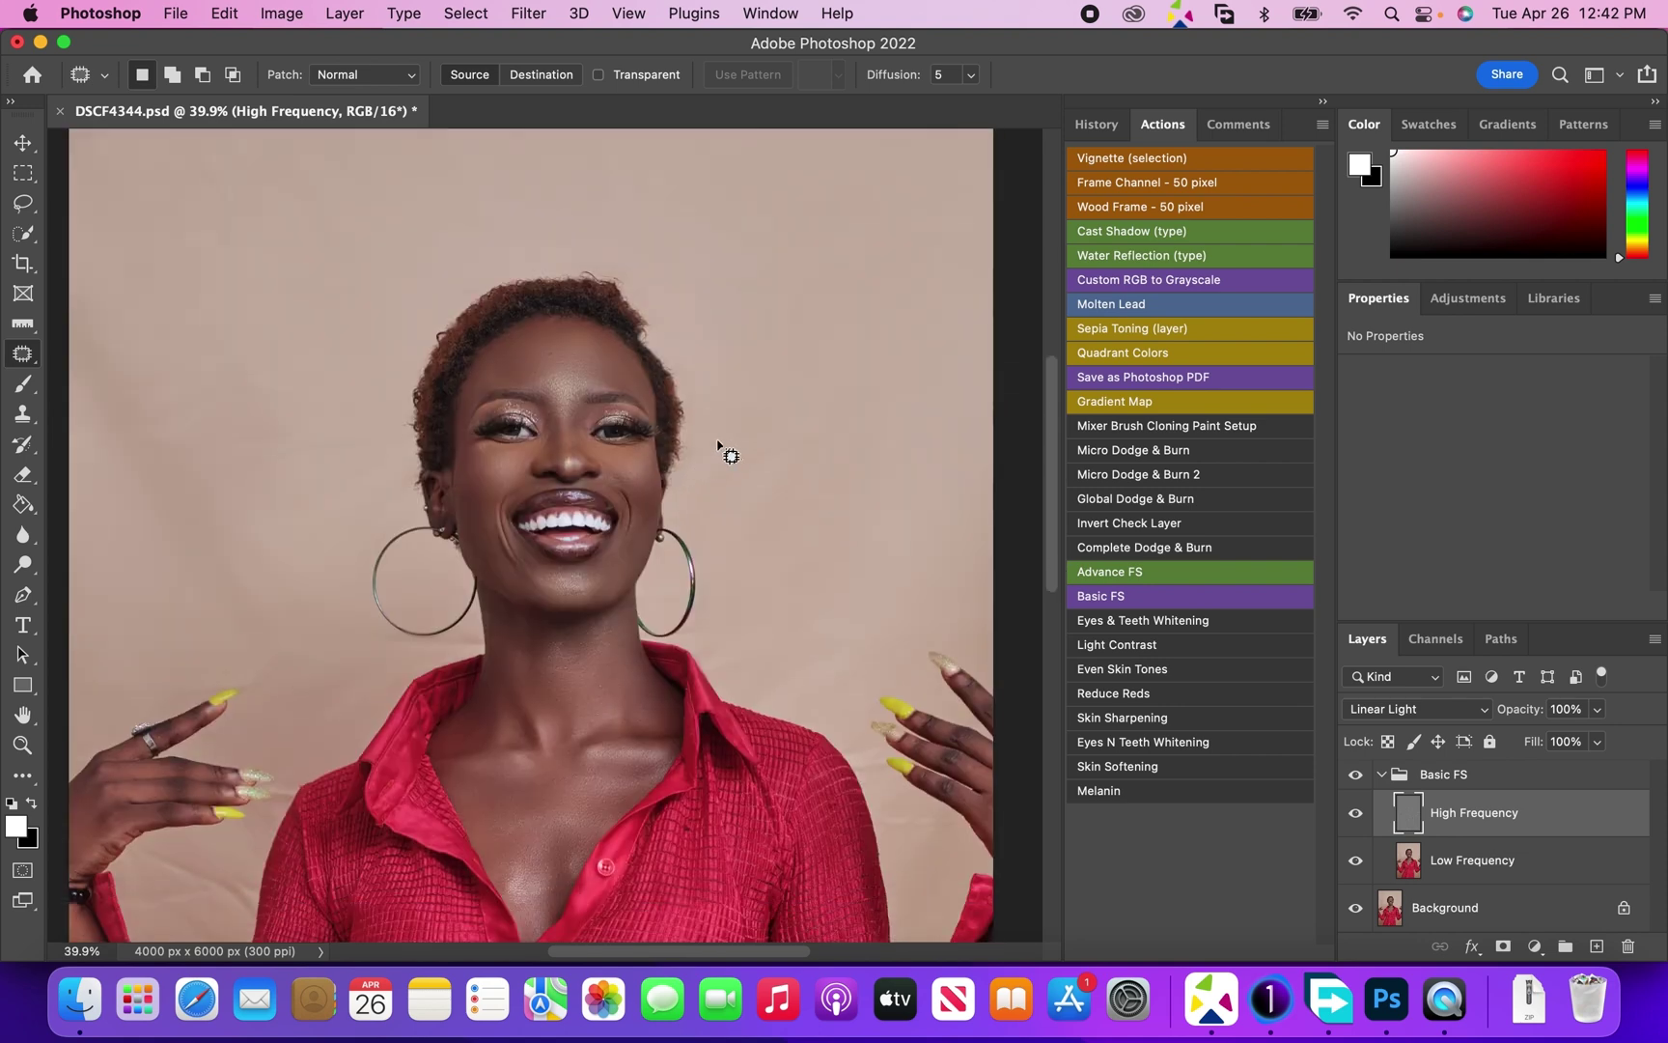
mouse_move(731, 437)
mouse_down()
mouse_move(714, 465)
mouse_move(828, 455)
mouse_move(805, 440)
mouse_move(816, 451)
mouse_move(799, 459)
mouse_up()
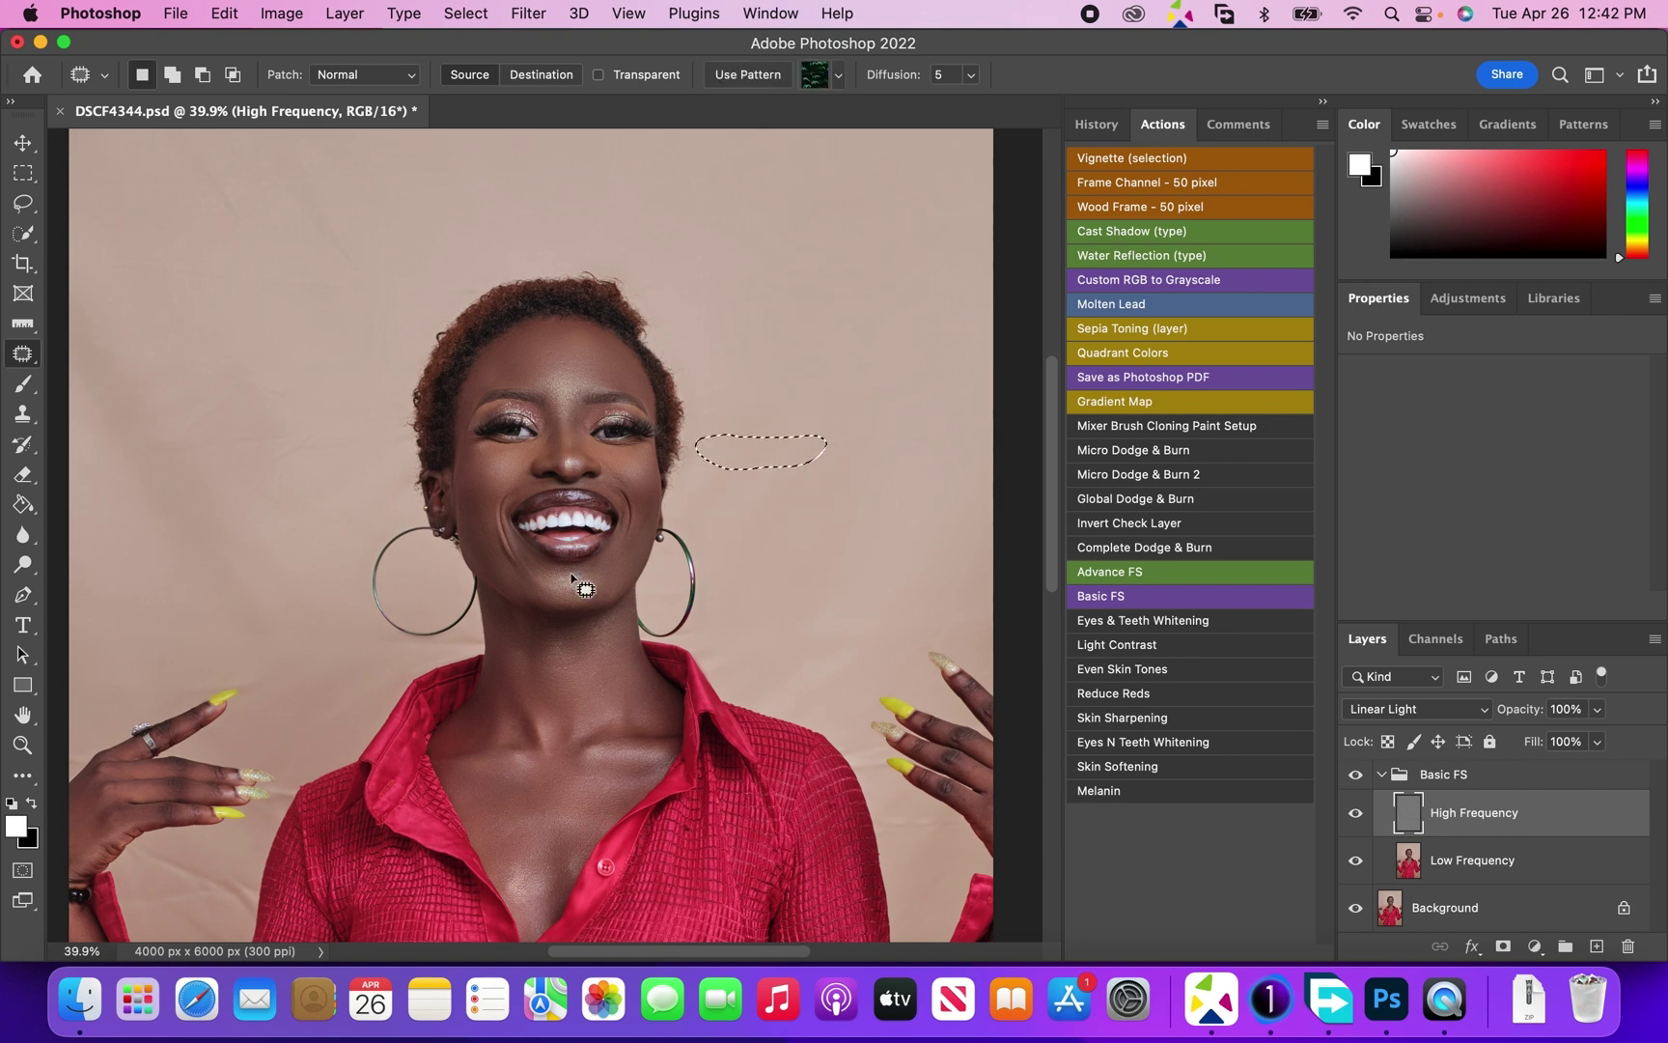
click(853, 585)
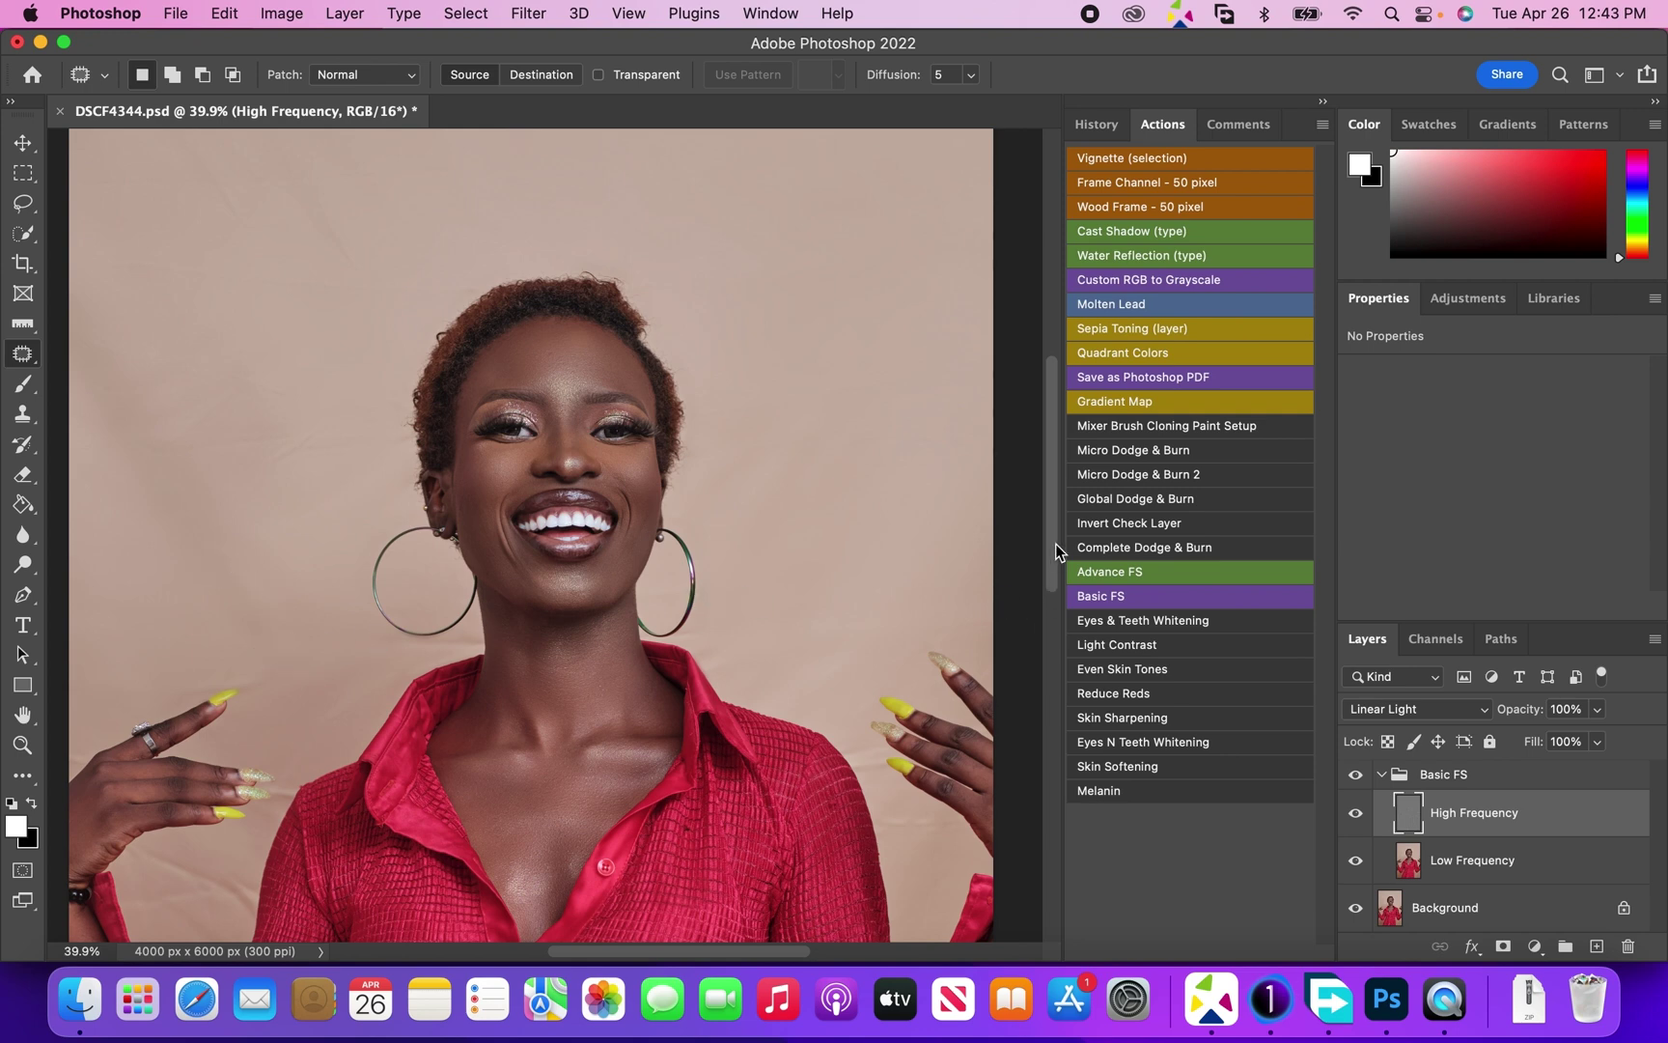
Step: Collapse the Basic FS group and merge it into a single layer
drag(1053, 548, 1046, 492)
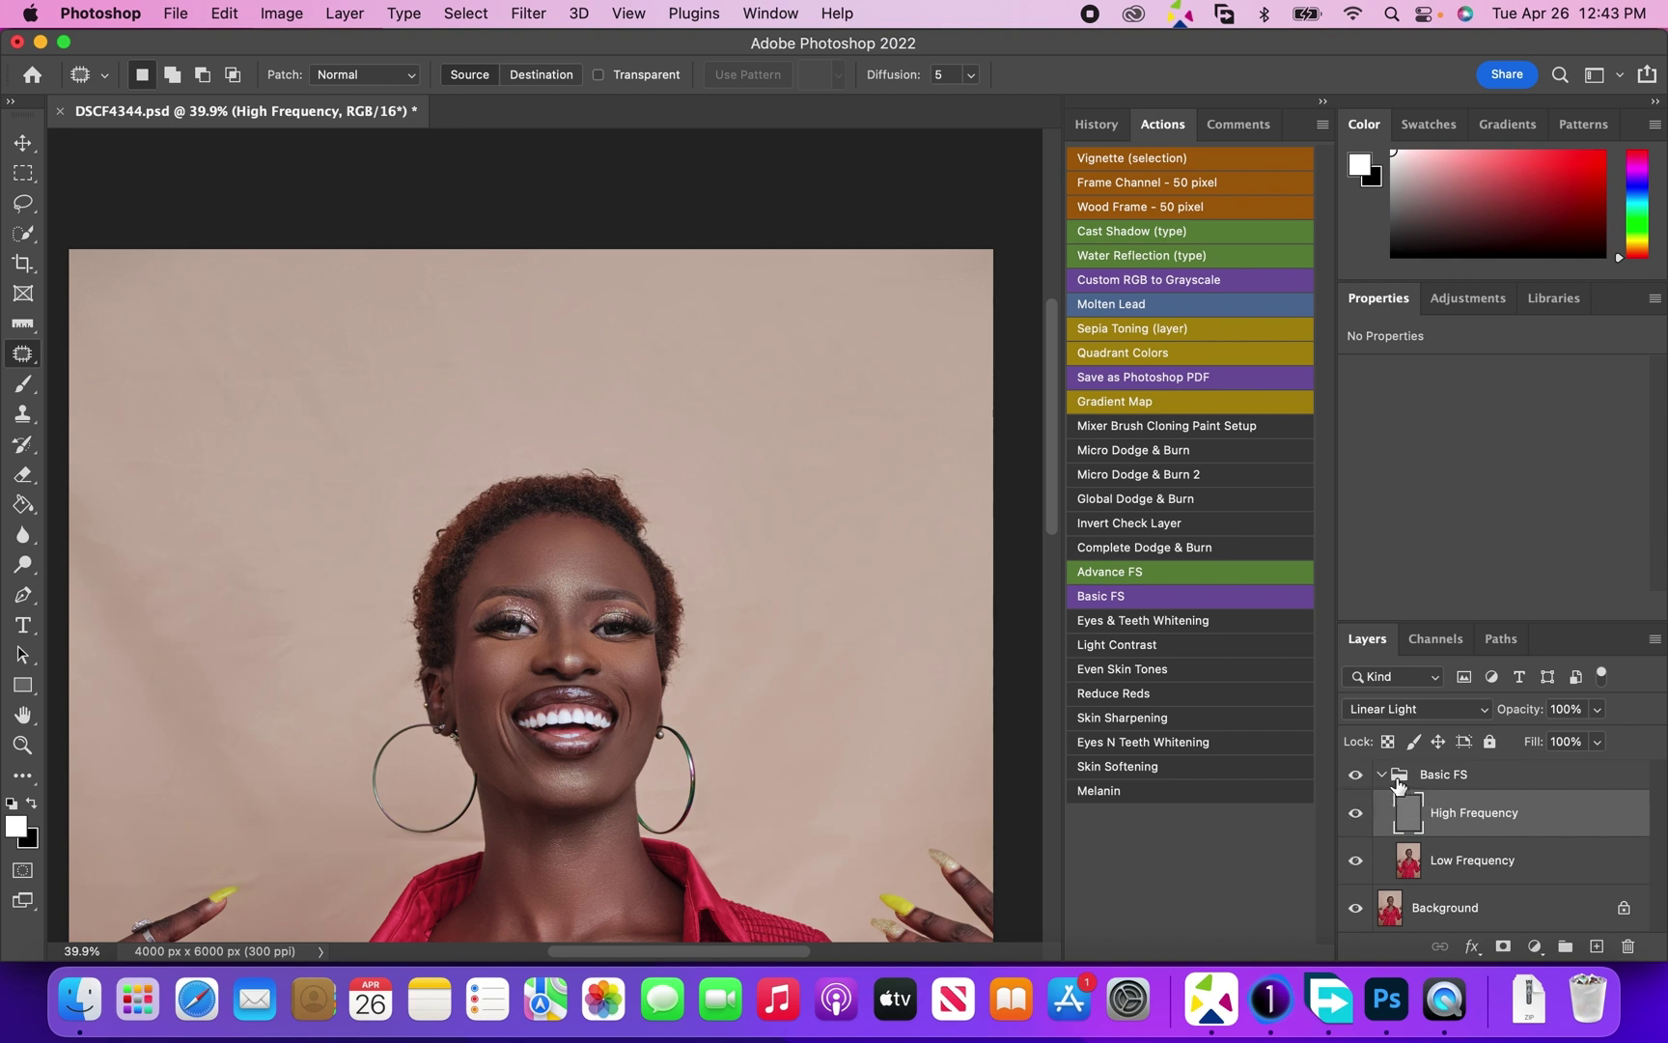
click(1381, 776)
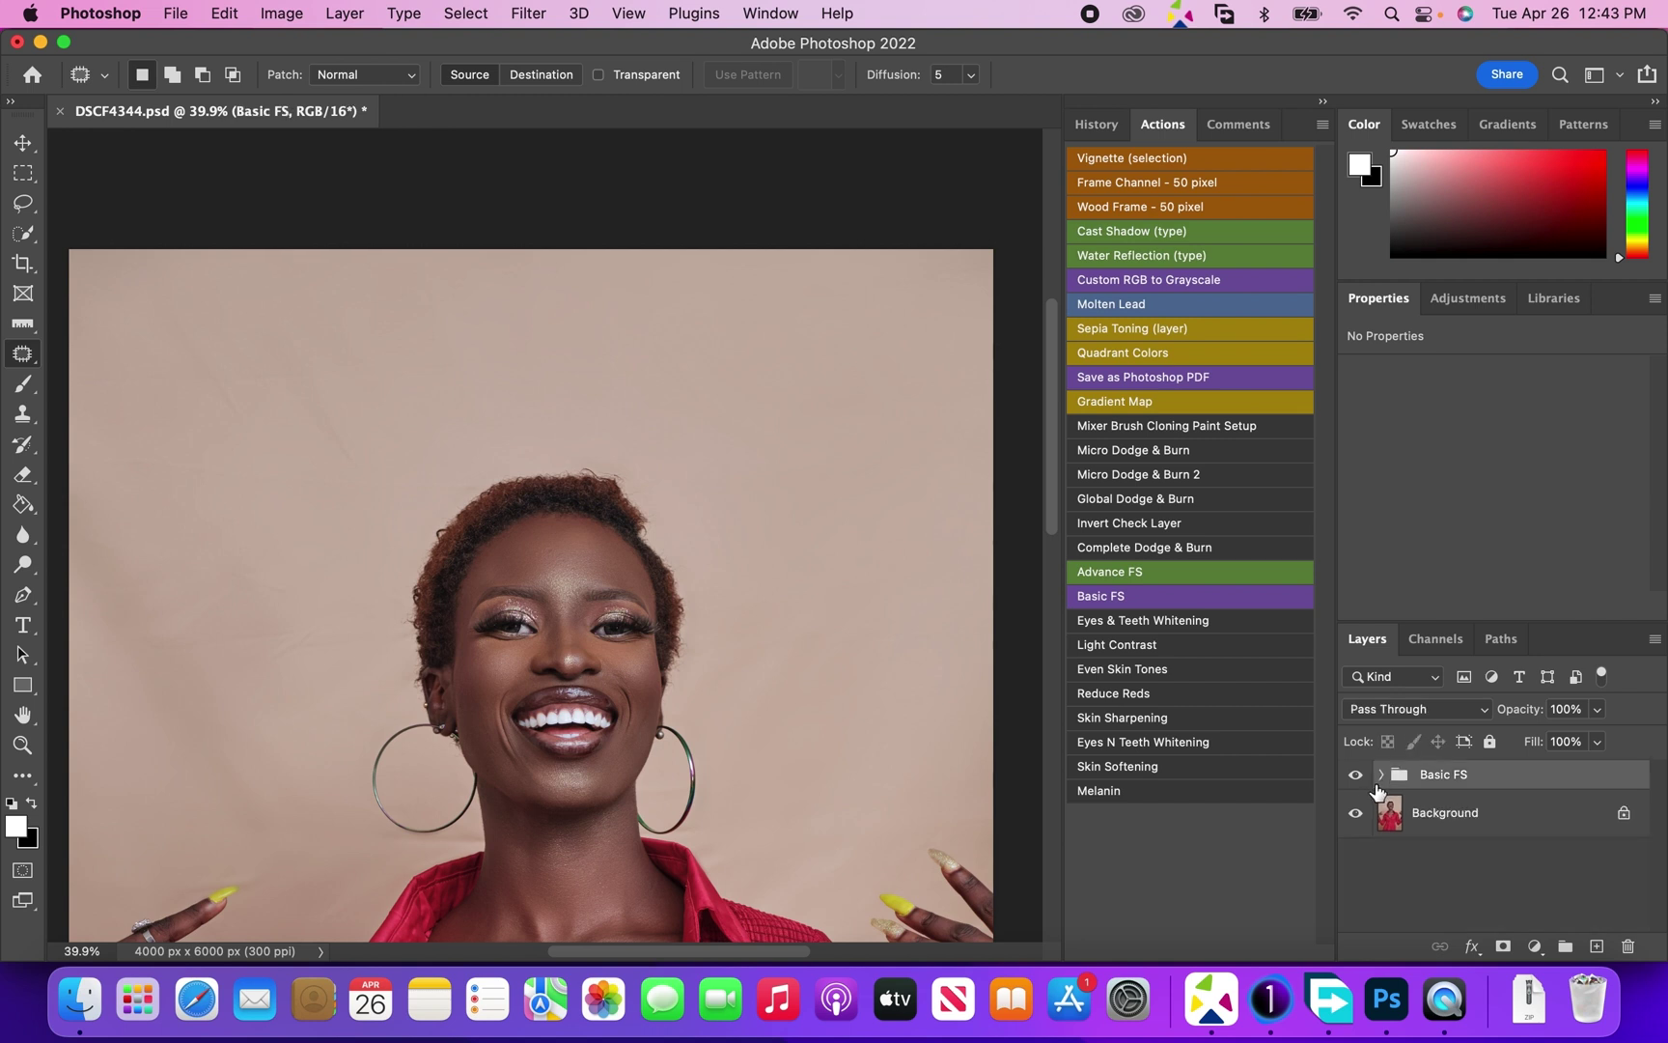
key(super+e)
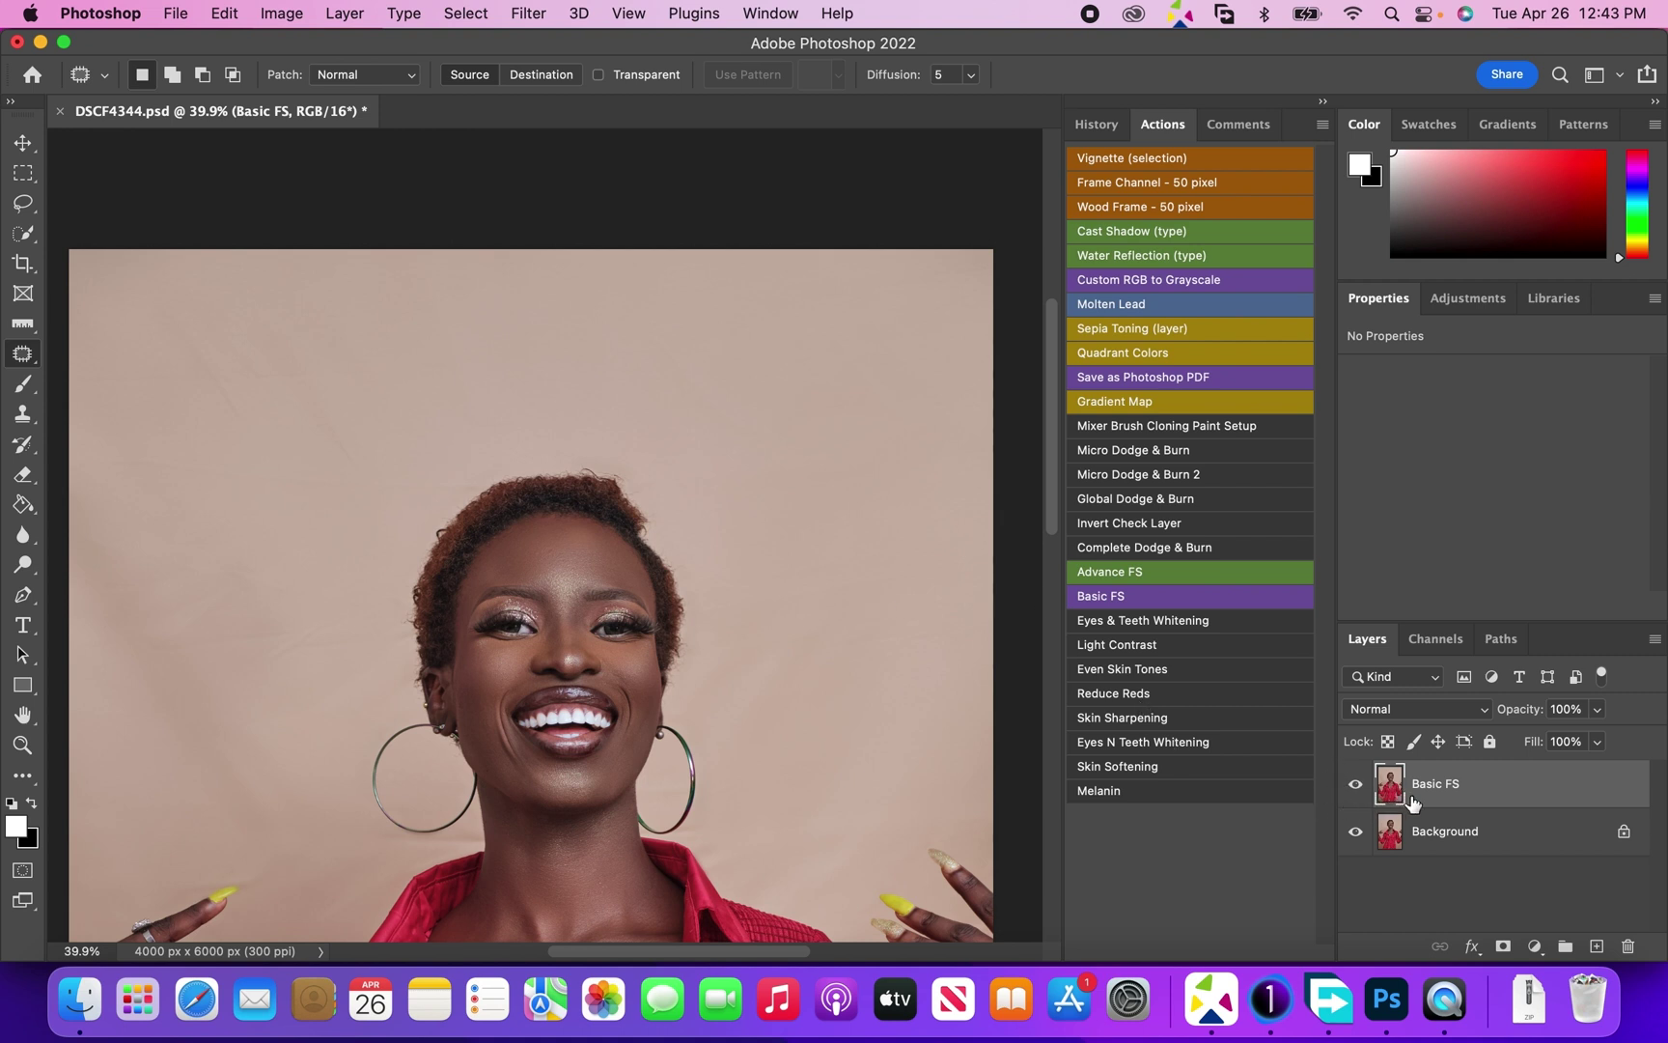
Step: Using the Clone Stamp Tool at brush size 175, clone clean backdrop over the area between the right earring and the collar
click(23, 414)
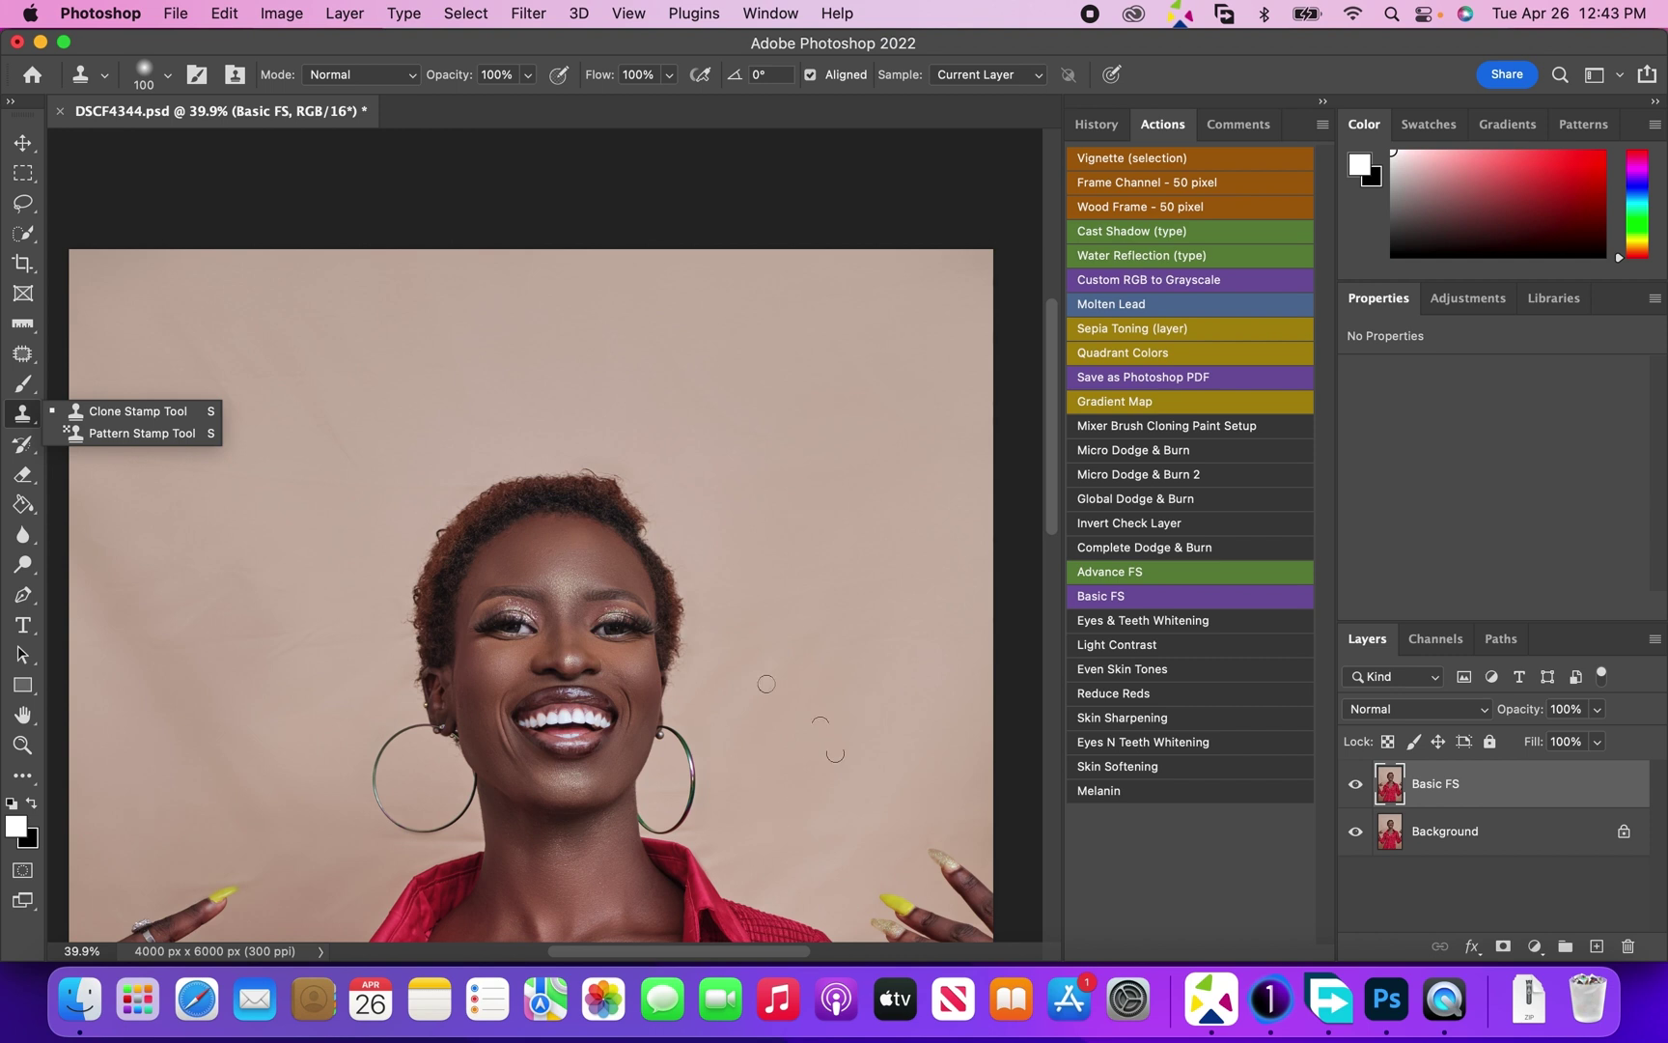
key(bracketright)
key(bracketright)
key(bracketright)
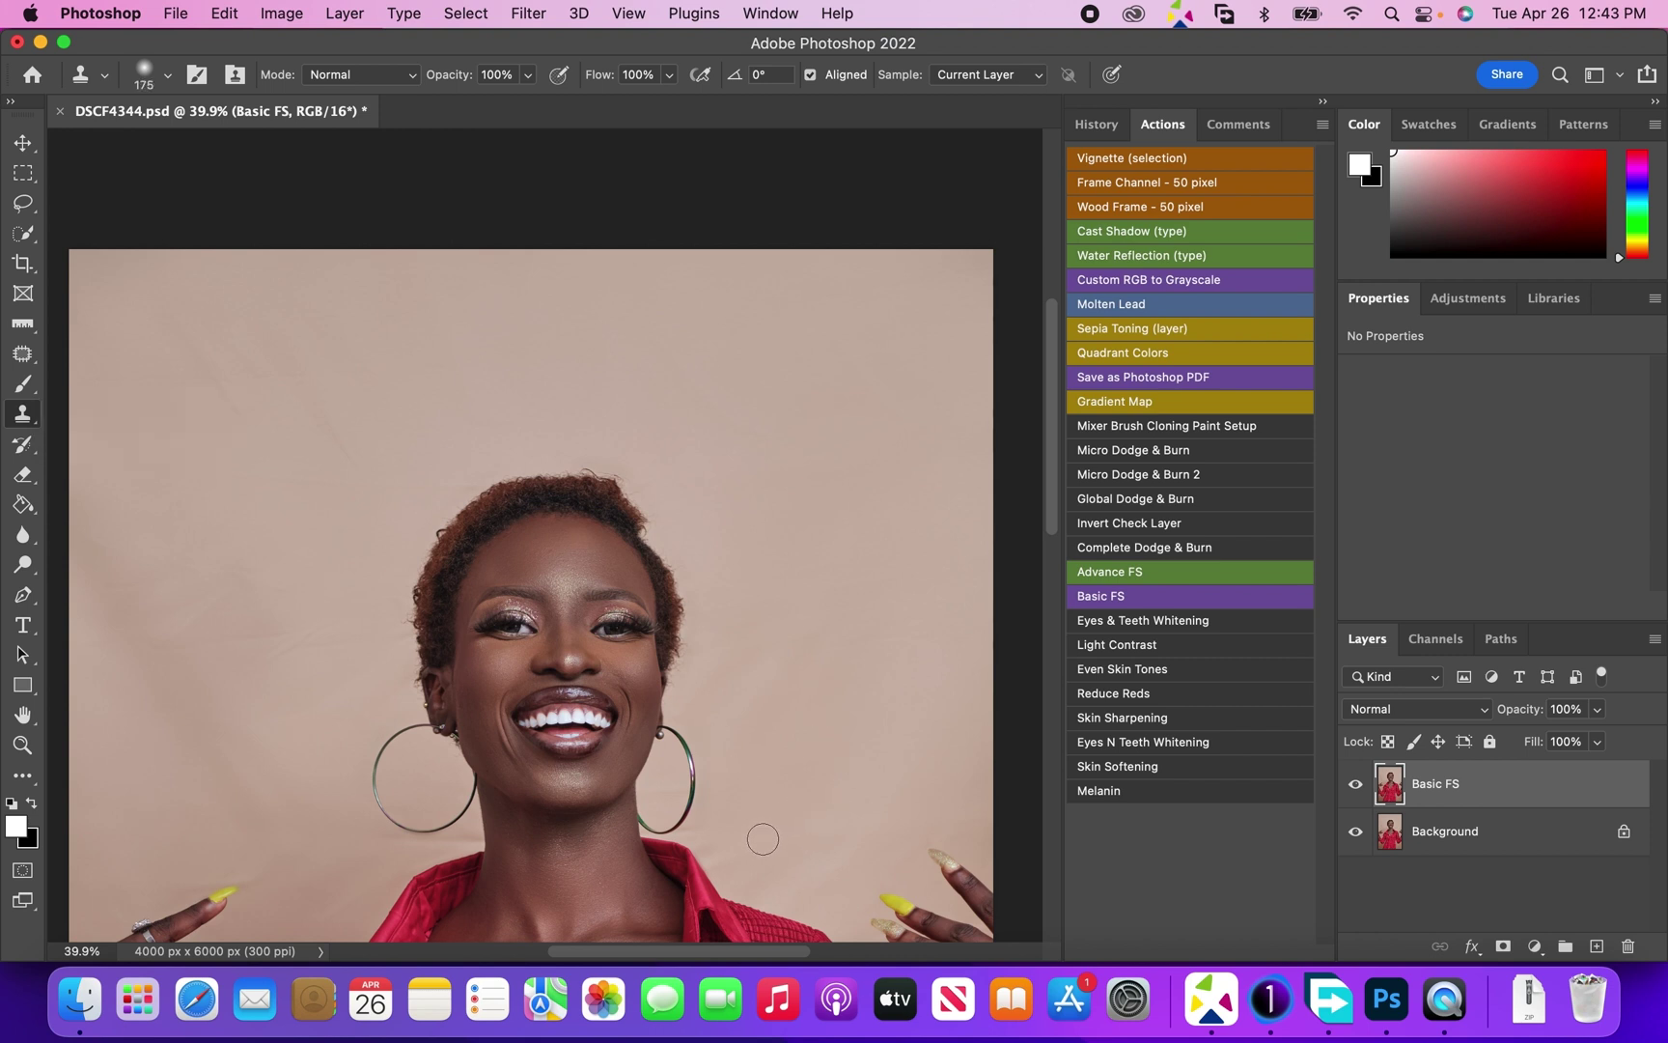
alt+click(755, 805)
mouse_move(712, 835)
mouse_down()
mouse_move(716, 852)
mouse_move(705, 824)
mouse_up()
Step: Clone nearby clean backdrop over the uneven areas along both sides of the hair and above the raised left-side hand
alt+click(766, 624)
drag(700, 648, 705, 610)
alt+click(409, 491)
drag(468, 480, 468, 487)
alt+click(272, 838)
mouse_move(270, 867)
mouse_down()
mouse_move(254, 884)
mouse_move(184, 881)
mouse_up()
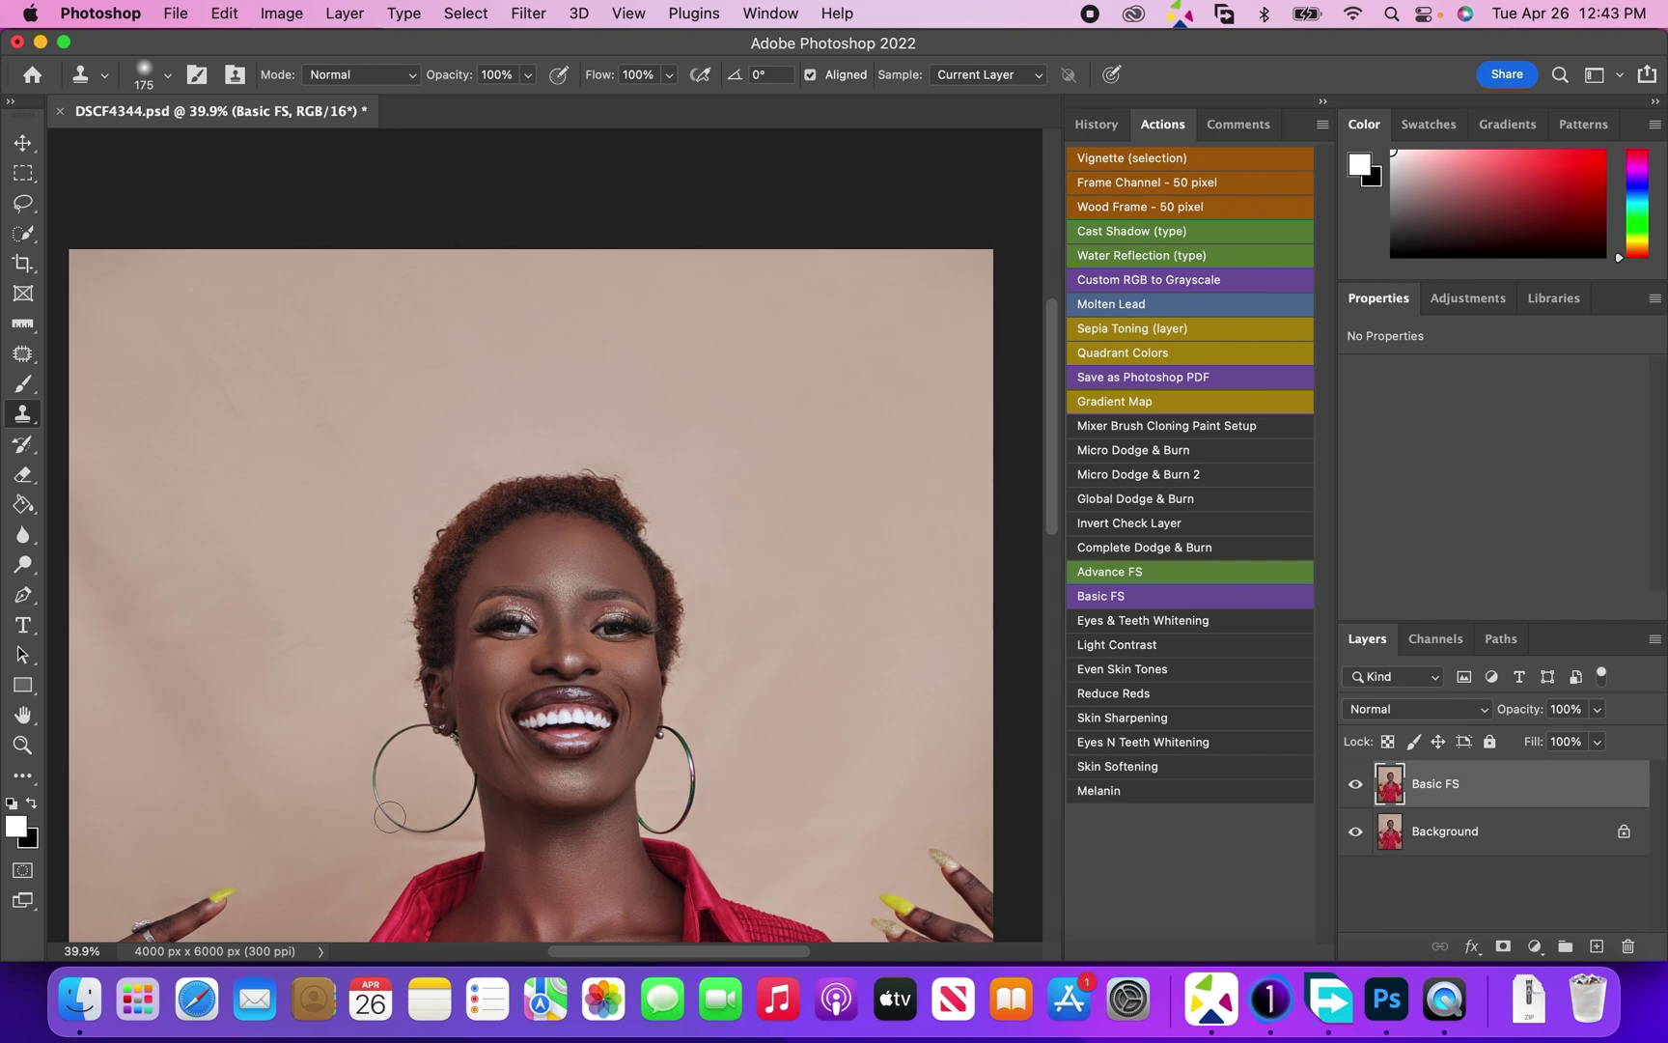